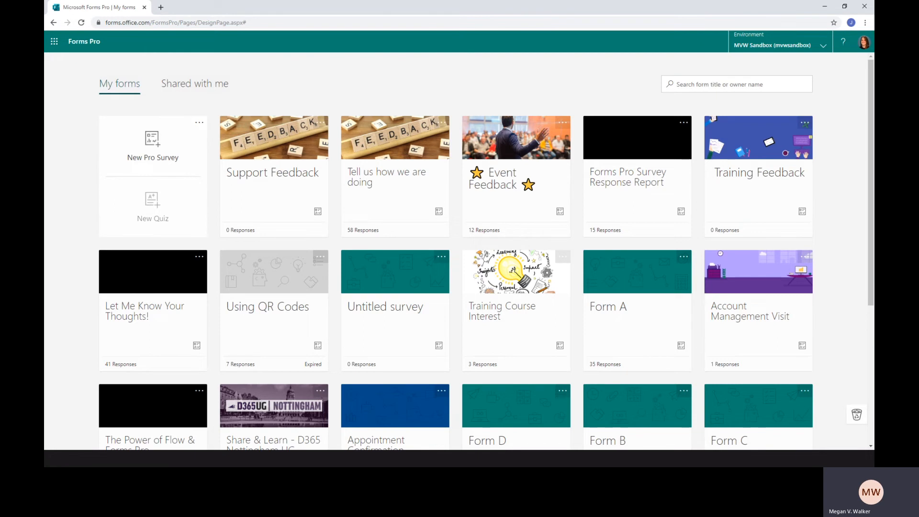
Open the Event Feedback survey and look over its responses, distribution options and additional survey options
left_click(505, 184)
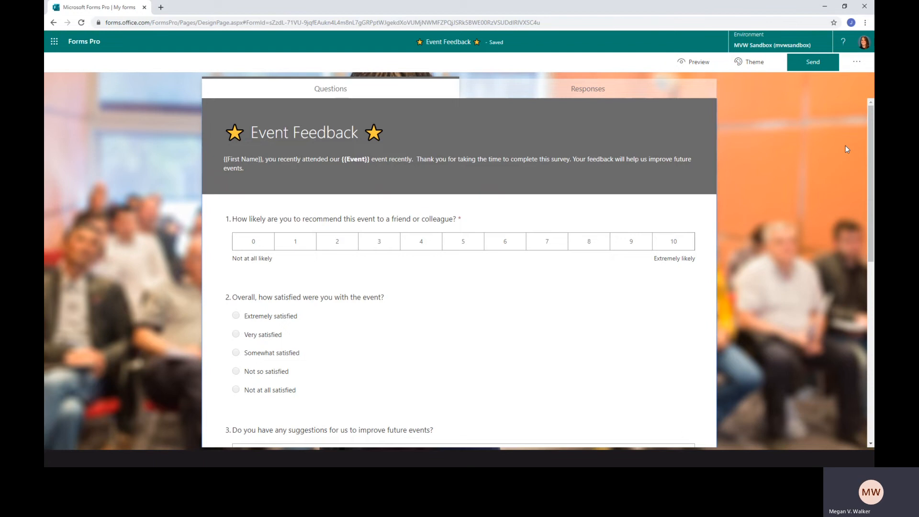
left_click(611, 90)
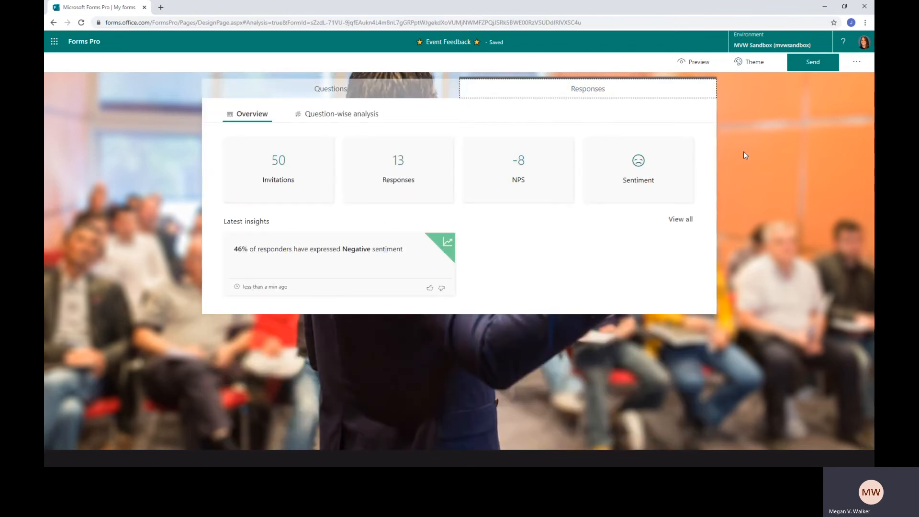
left_click(817, 65)
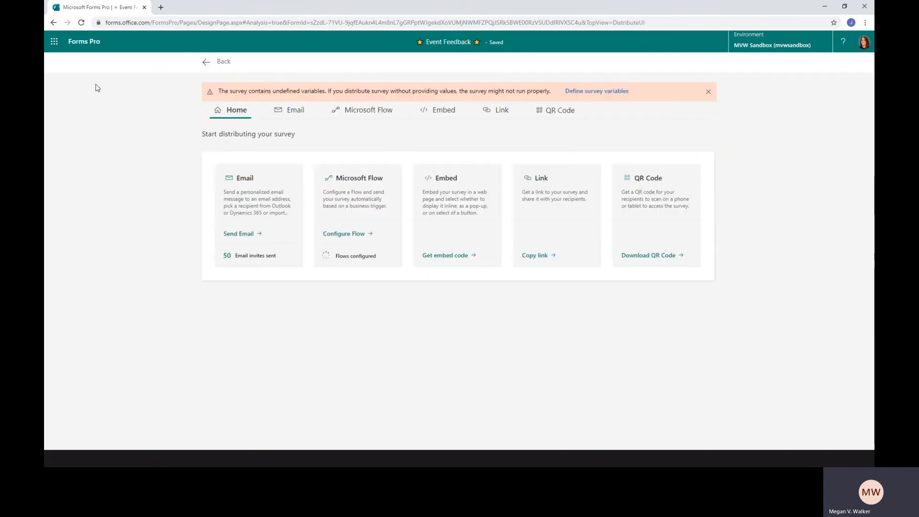
left_click(207, 63)
left_click(861, 66)
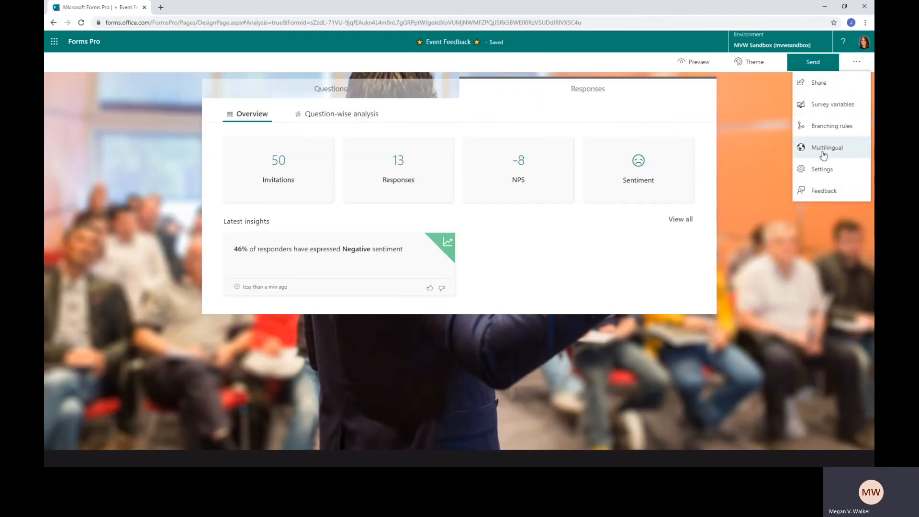
left_click(860, 66)
left_click(297, 91)
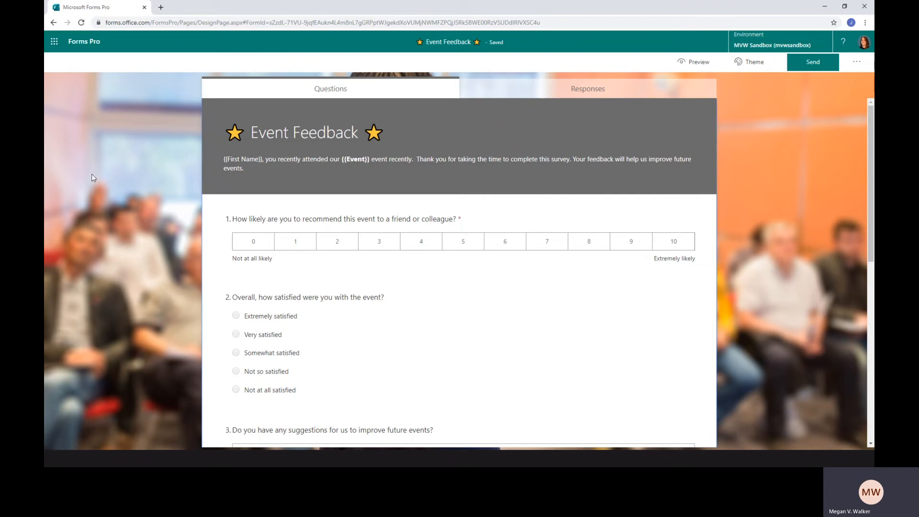
Open the Support Feedback survey from the forms overview, review its questions and preview it
left_click(82, 44)
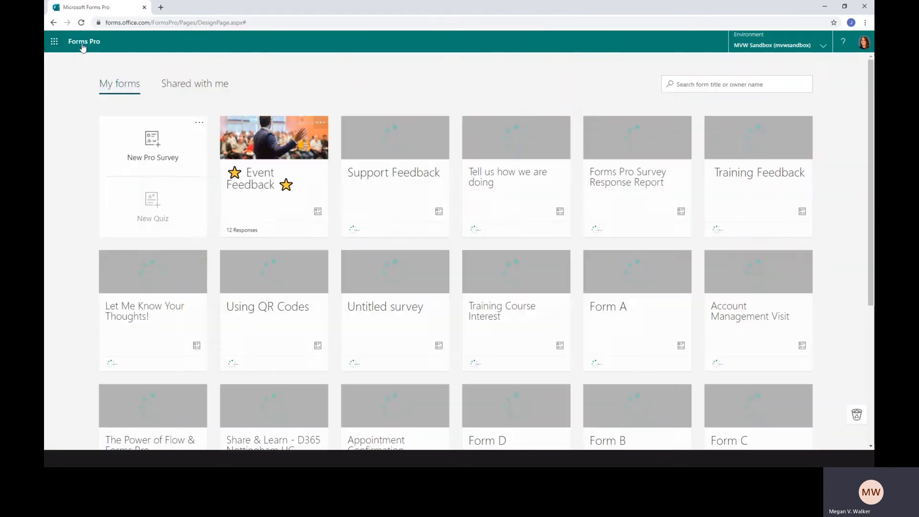
left_click(397, 180)
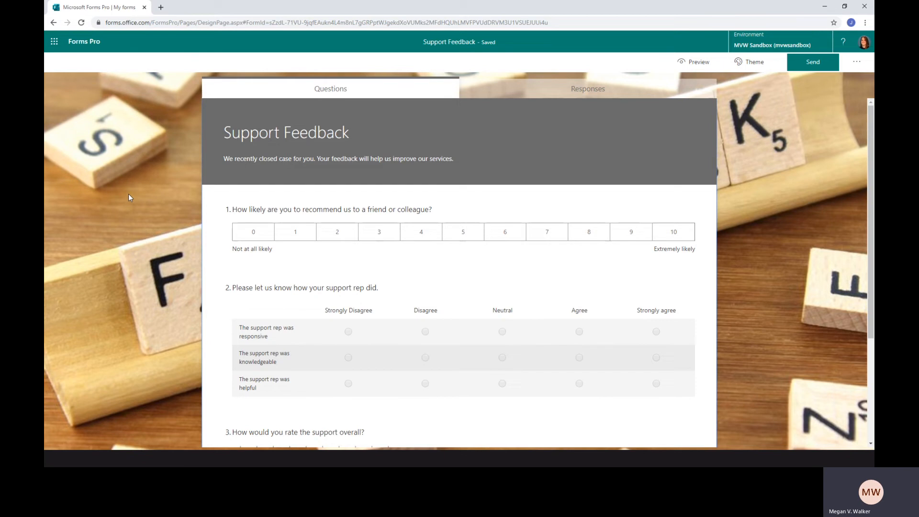
scroll(242, 238, "down", 3)
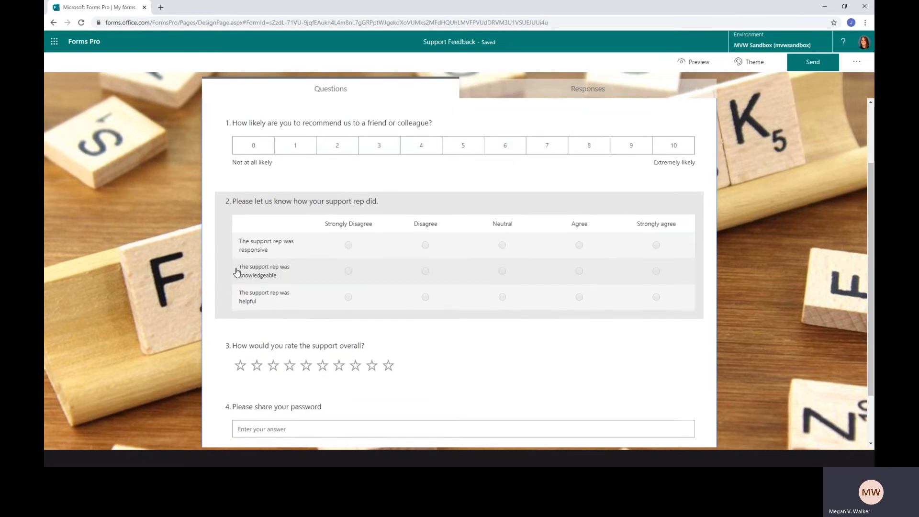
scroll(622, 287, "up", 3)
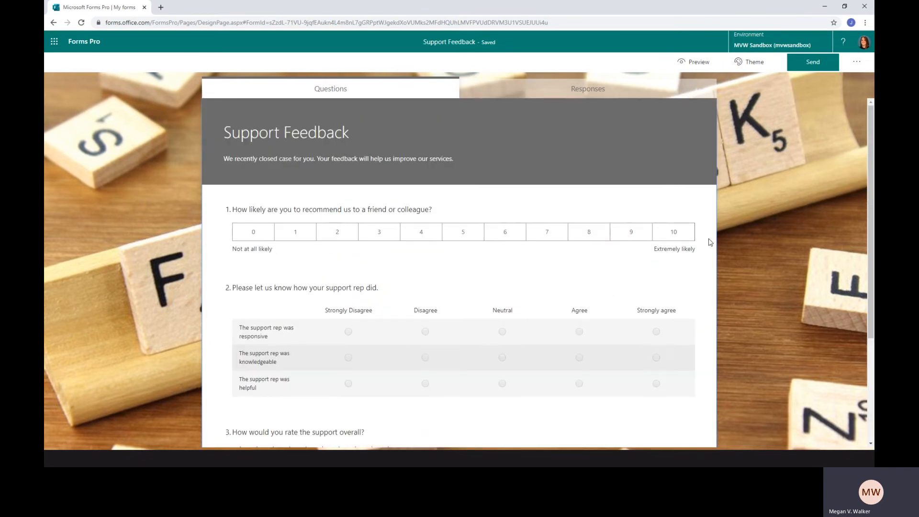
left_click(692, 63)
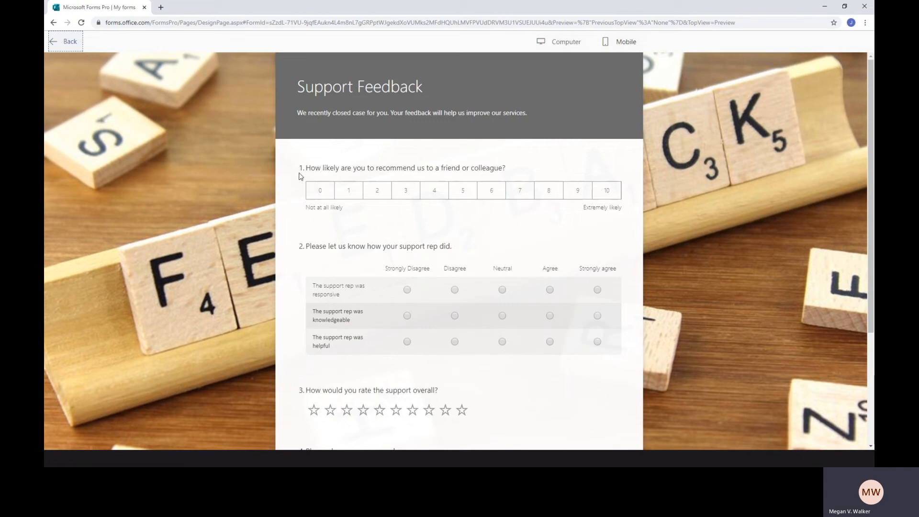
left_click(66, 41)
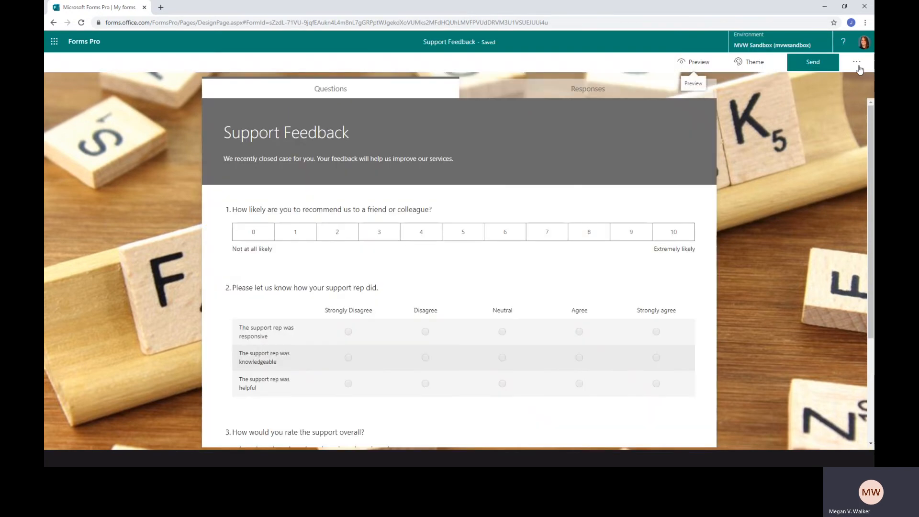
Disable question numbers in the Support Feedback survey's settings and preview the survey
left_click(858, 63)
left_click(824, 170)
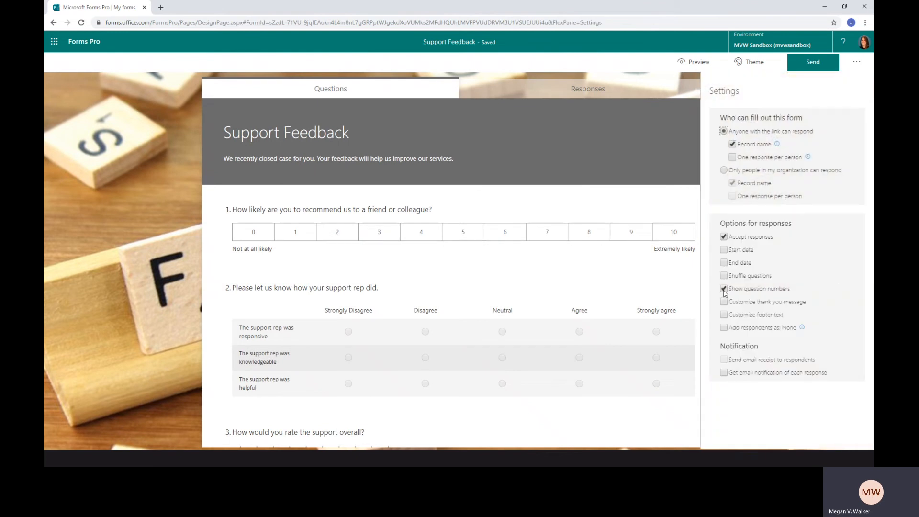
left_click(724, 290)
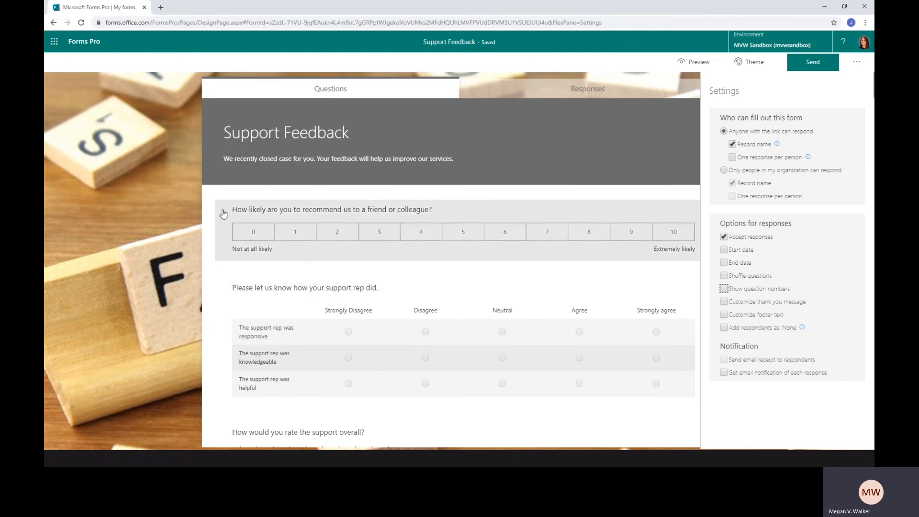
left_click(690, 67)
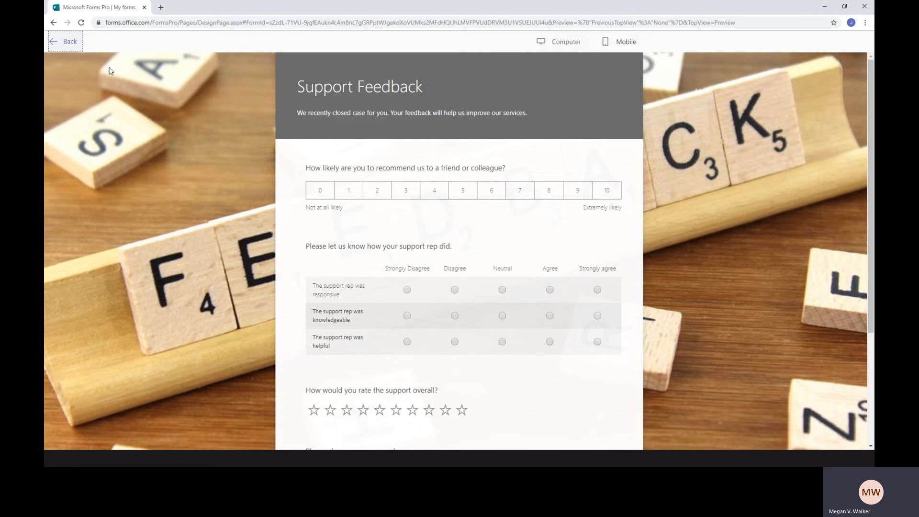
left_click(67, 42)
Re-enable question numbers in the survey's settings and close the settings
left_click(857, 62)
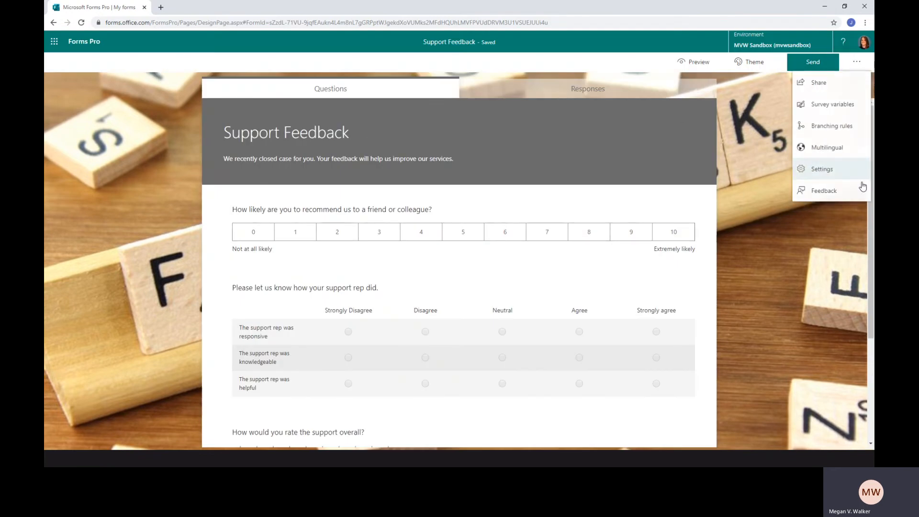
left_click(807, 170)
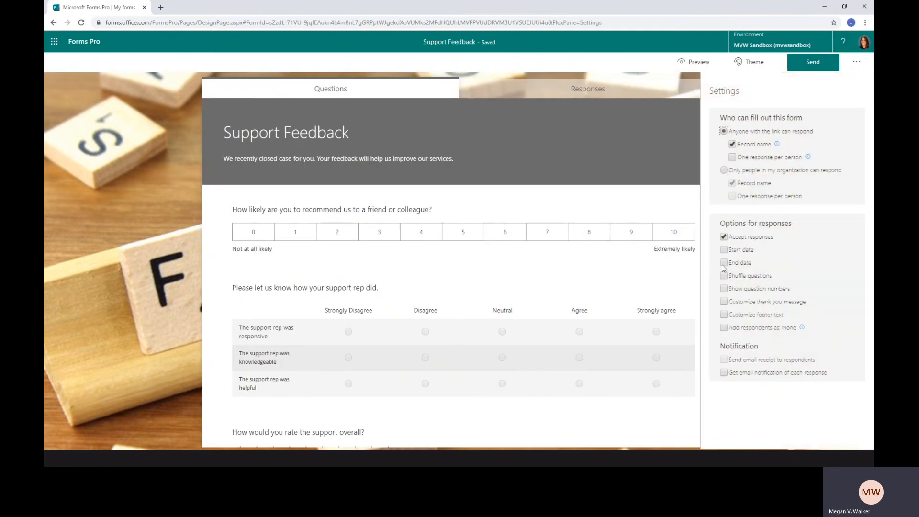
left_click(724, 289)
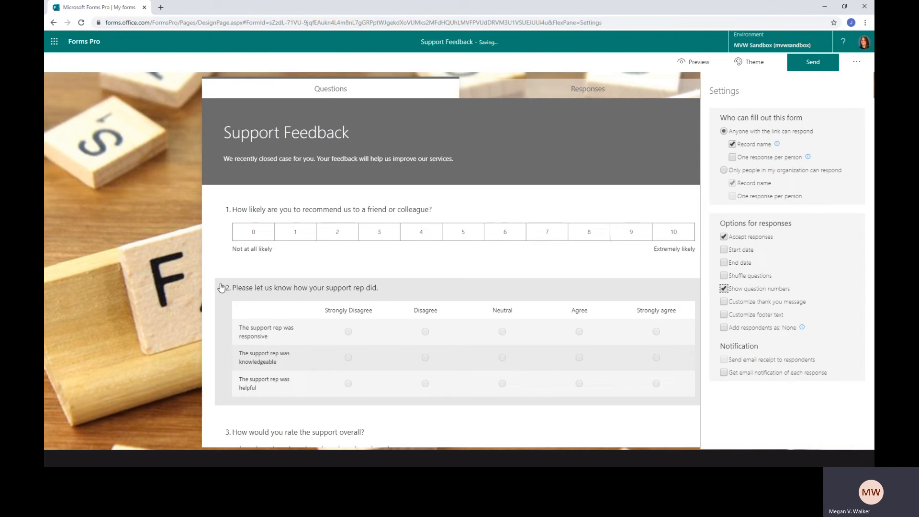
left_click(177, 265)
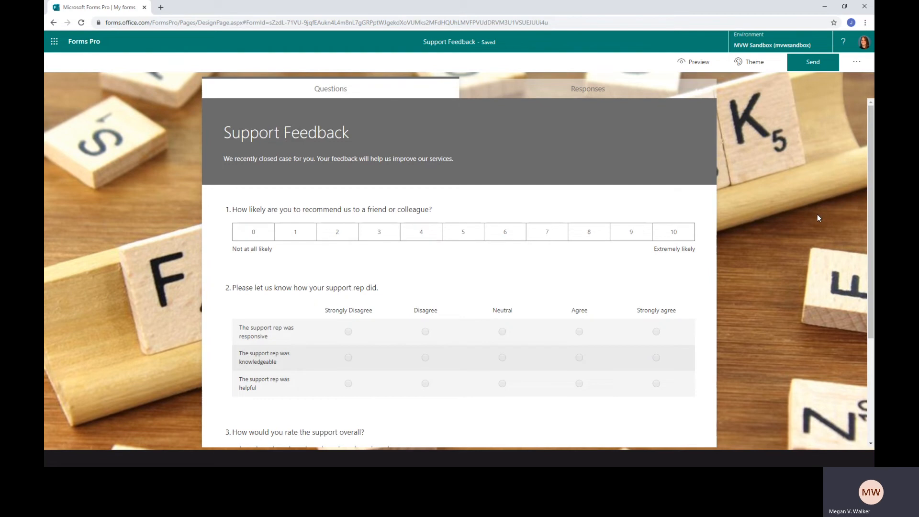
Preview the survey and examine the footer text below the Submit button
left_click(694, 61)
scroll(530, 303, "down", 3)
left_click_drag(297, 419, 599, 420)
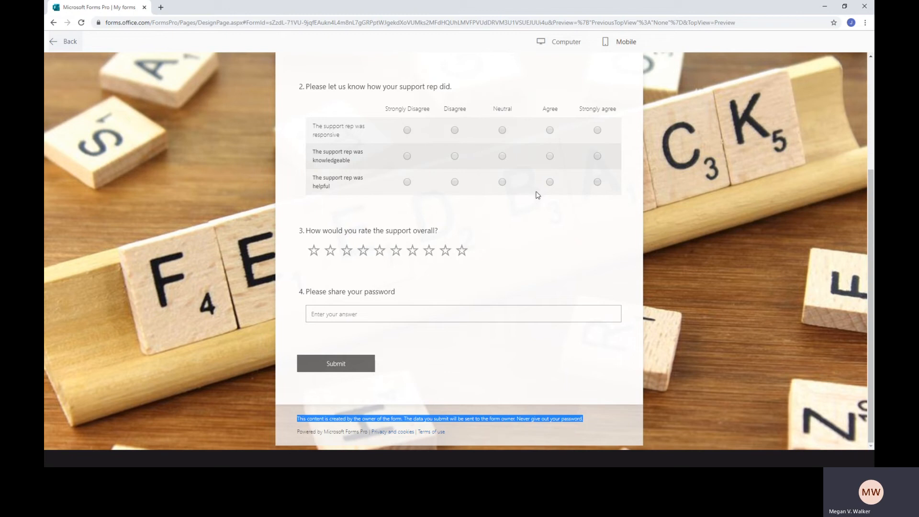
left_click(70, 42)
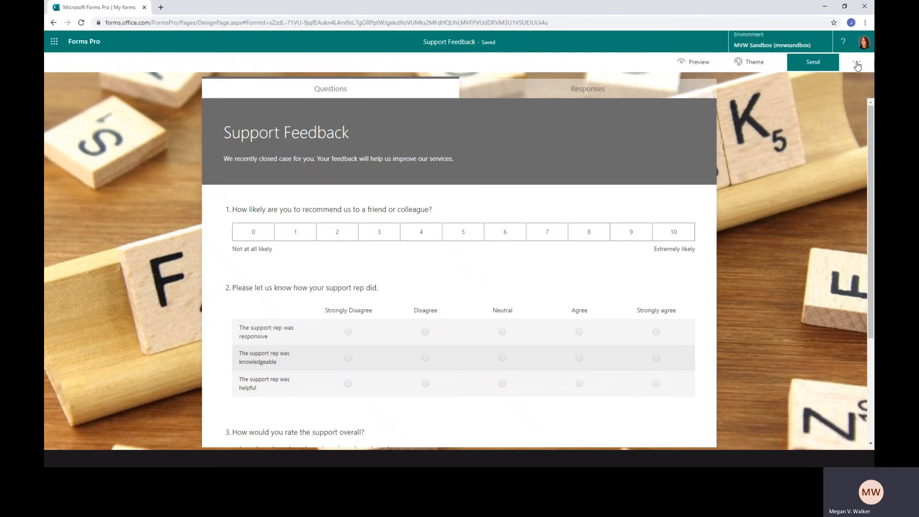
Enable a customized footer in the survey's settings and replace its text with "The form was created by MVW Consulting Ltd."
left_click(857, 63)
left_click(825, 171)
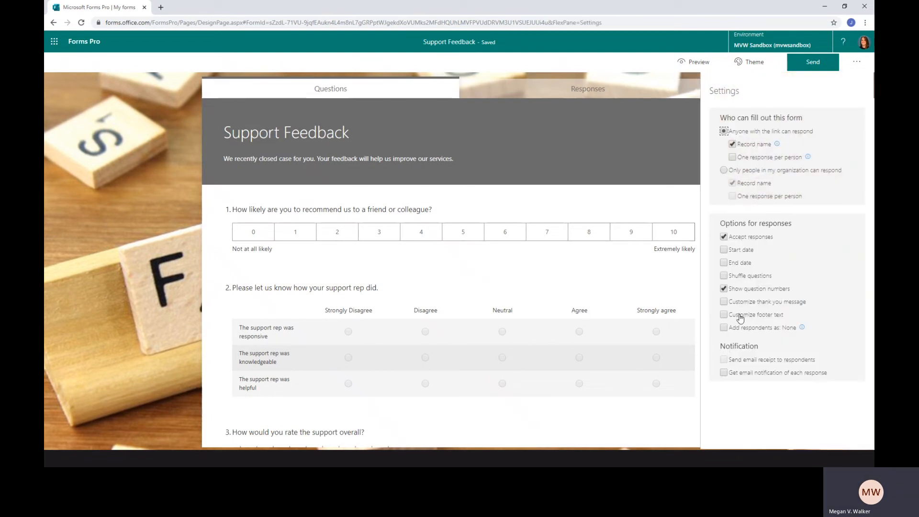
left_click(725, 315)
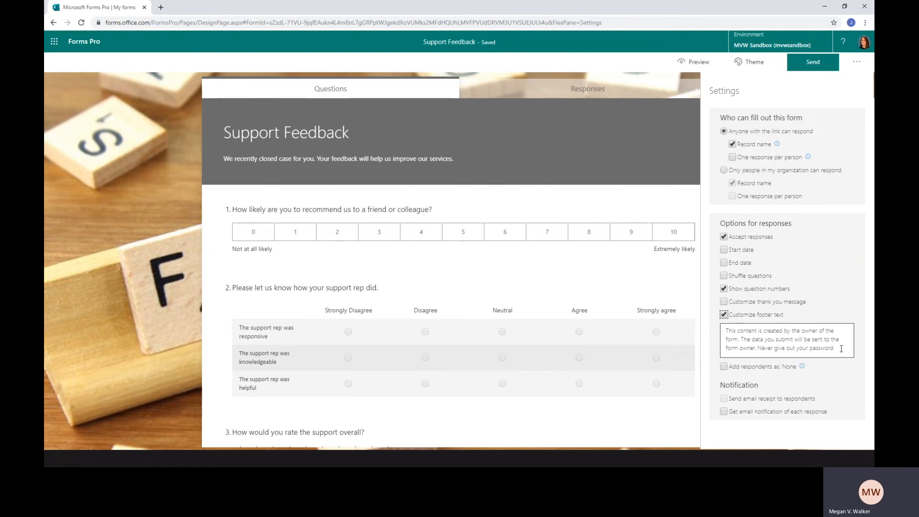
left_click_drag(841, 349, 719, 329)
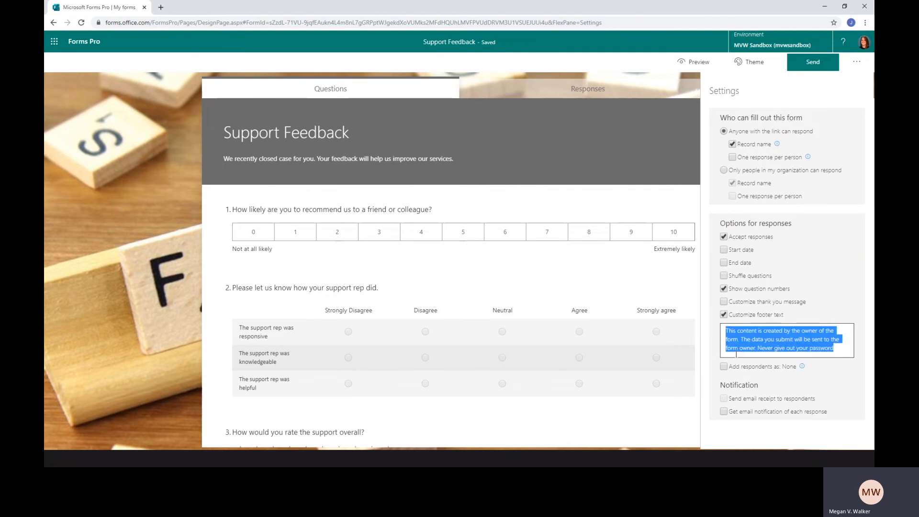
type("This")
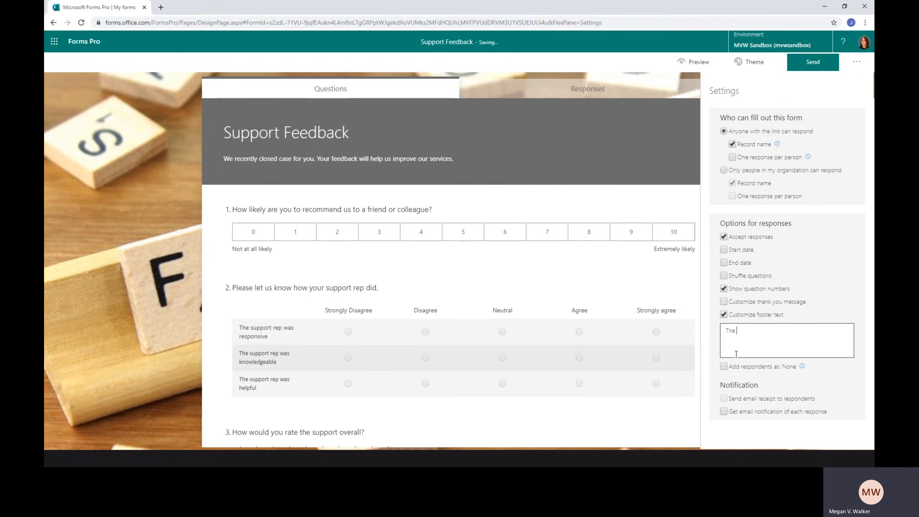
type(" form was created by MVW Consulting Ltd.")
left_click(795, 443)
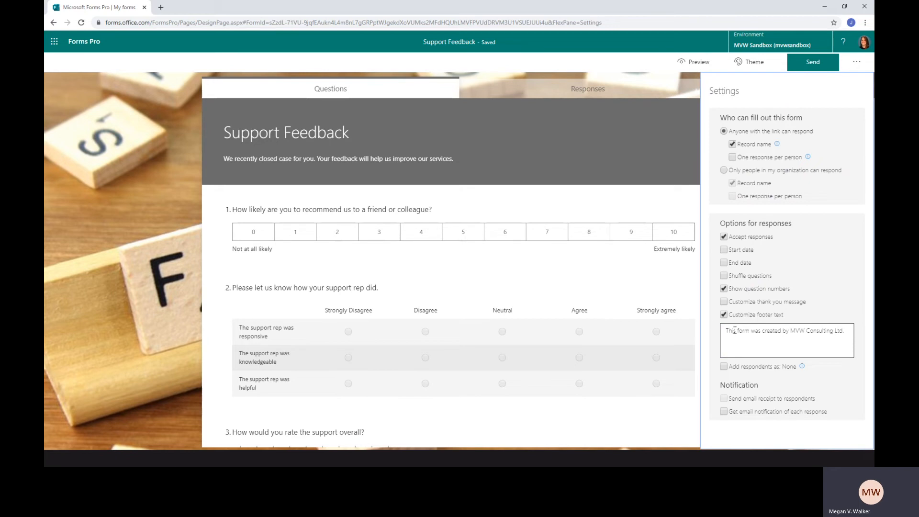
Reset the footer to its default text and leave footer customization disabled
left_click(723, 314)
left_click(724, 314)
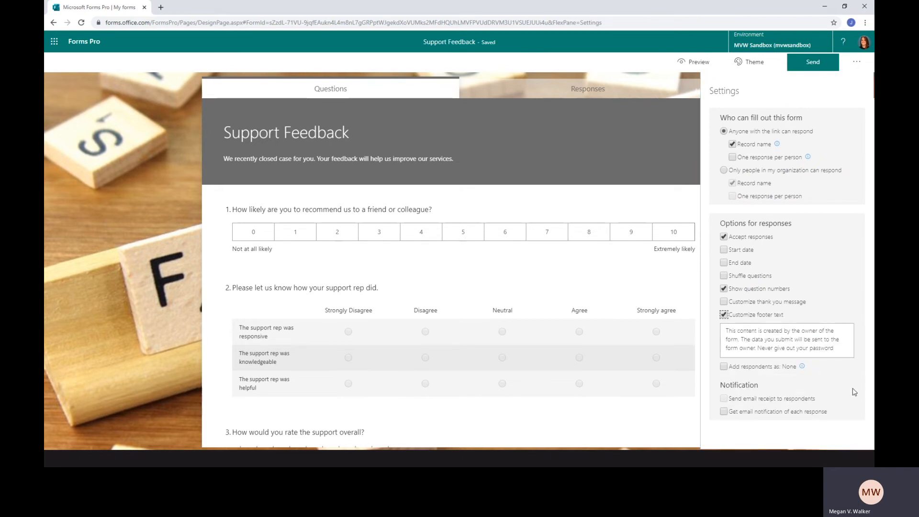
left_click(723, 315)
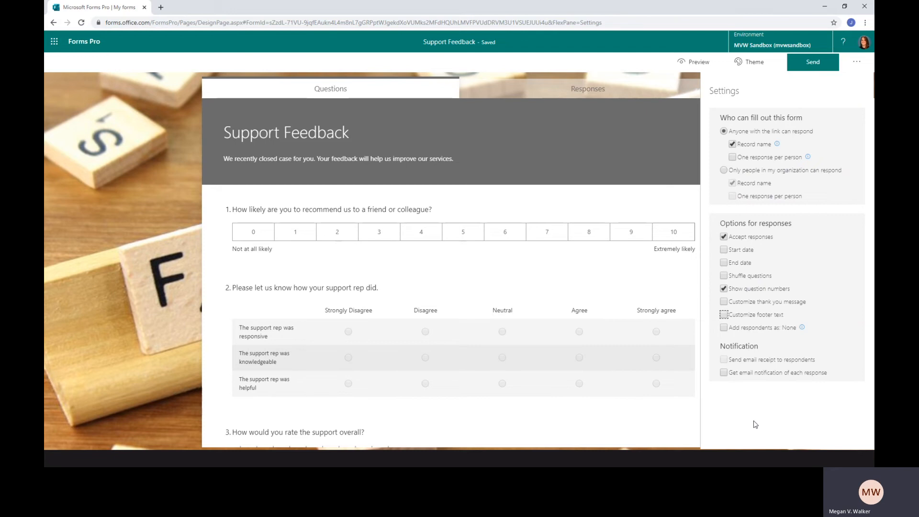
left_click(756, 425)
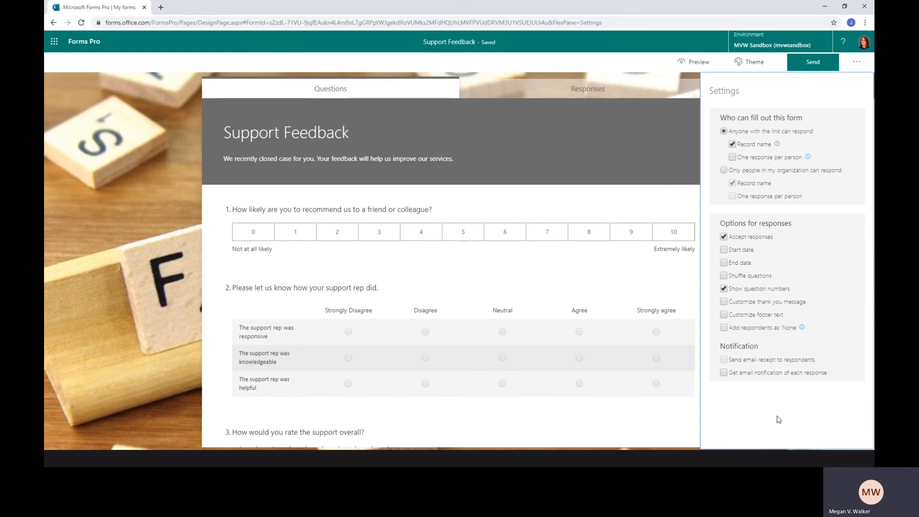
Toggle adding respondents as Contact on and back off, and close the survey's settings
left_click(724, 328)
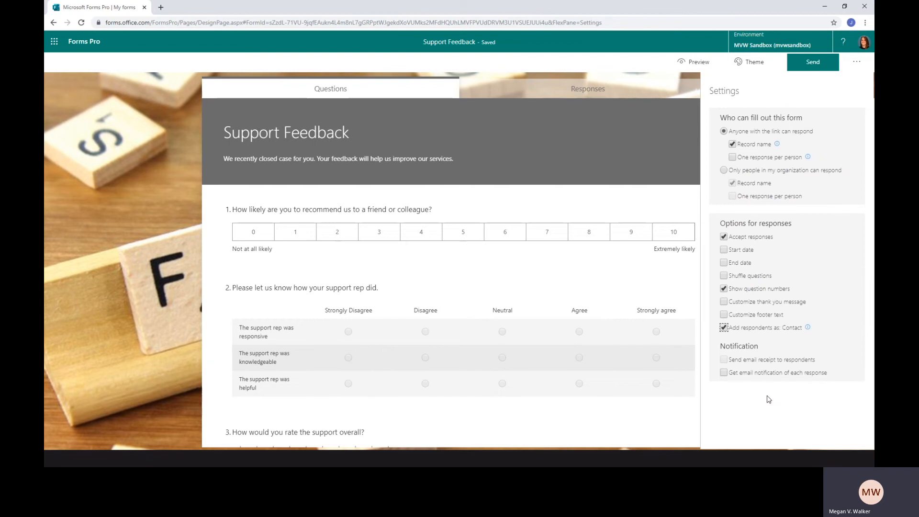
left_click(724, 328)
left_click(185, 205)
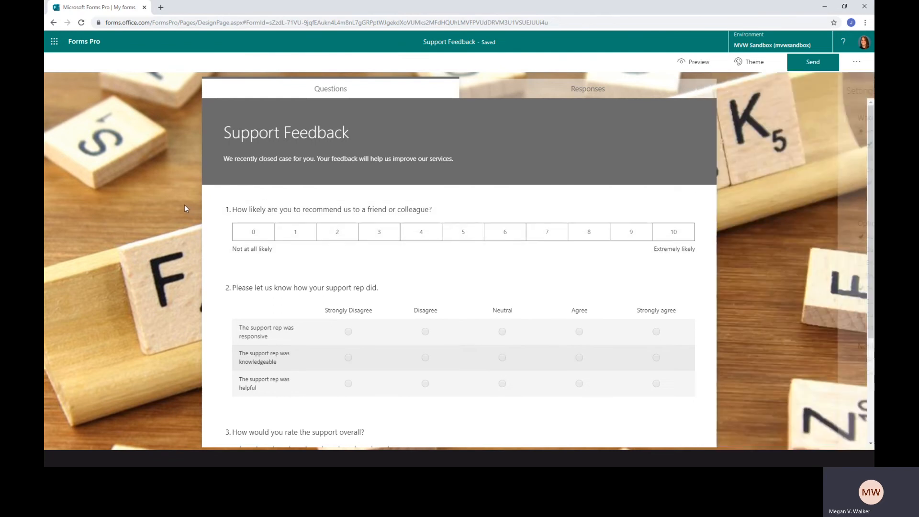
Examine the survey's email distribution, including importing recipients from a CSV file and embedding the first question, and return to the survey
left_click(813, 62)
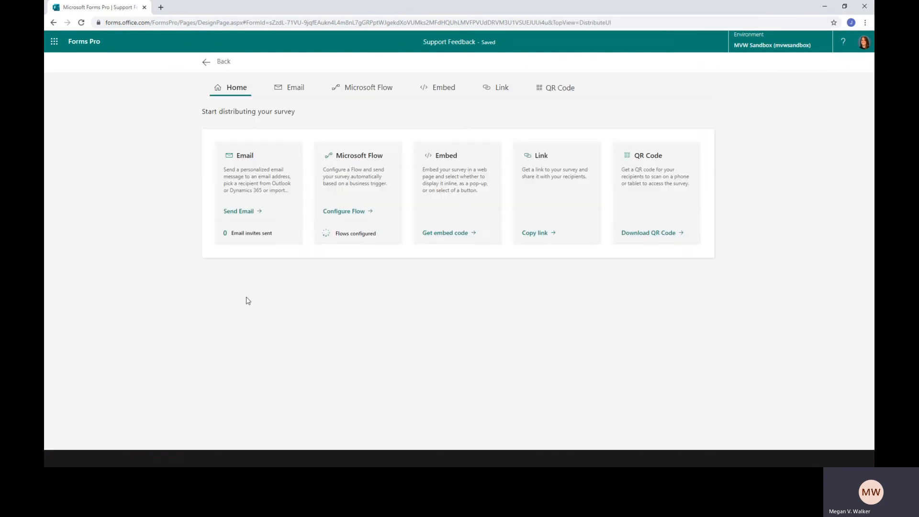
left_click(234, 212)
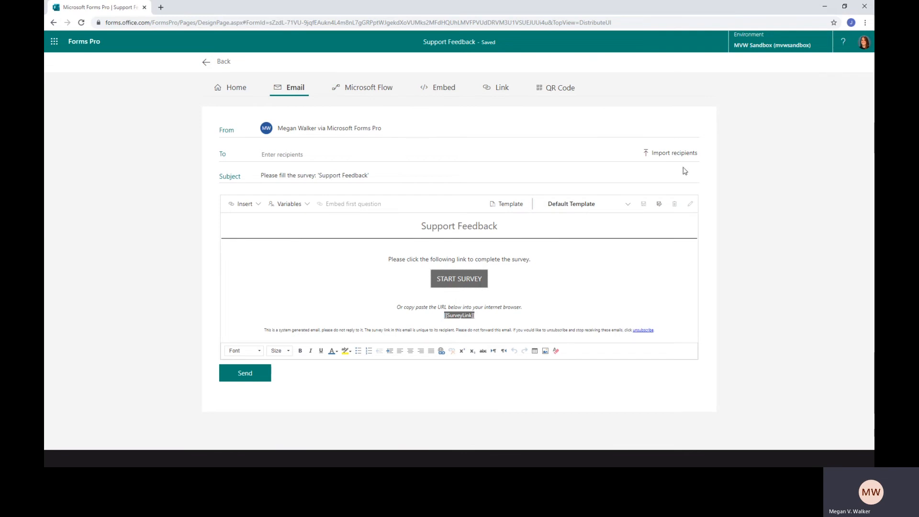
left_click(675, 153)
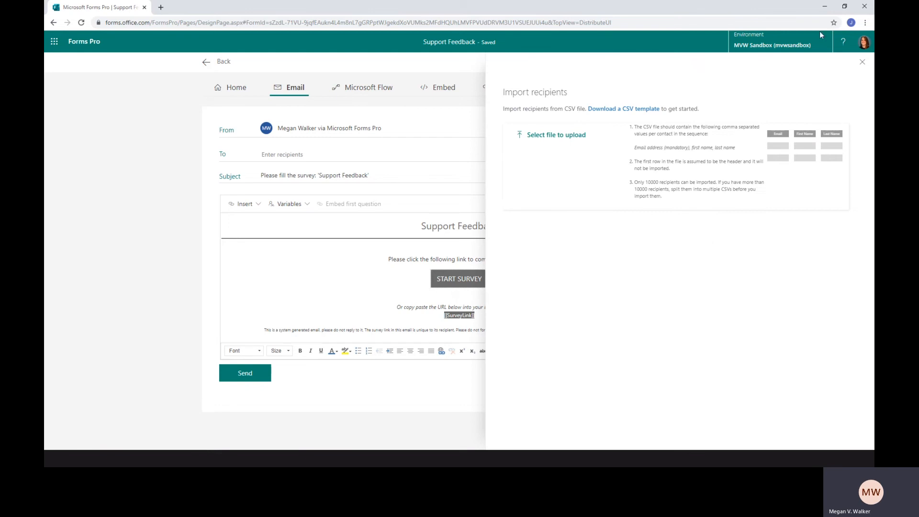
left_click(862, 64)
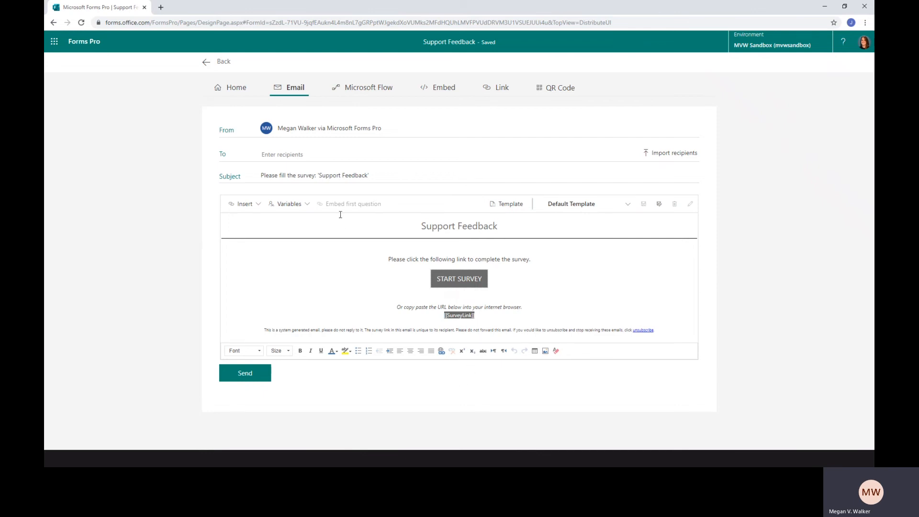
mouse_move(343, 207)
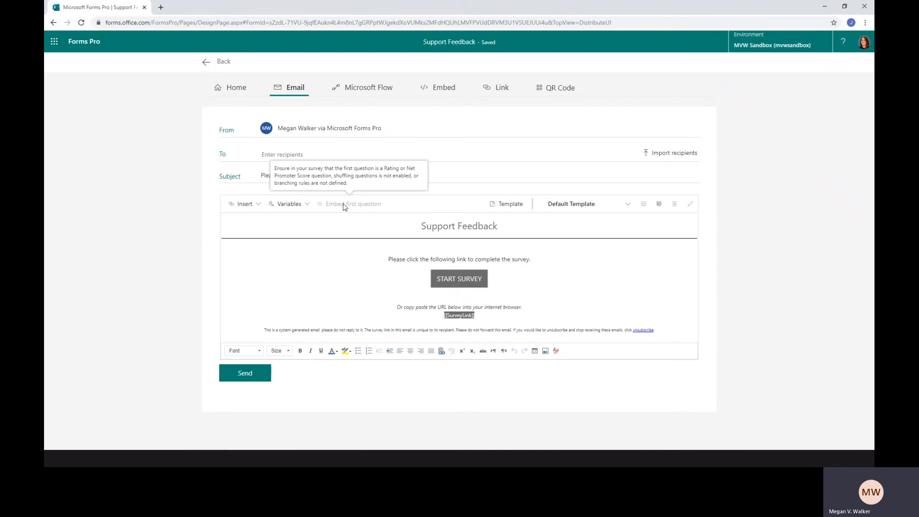
left_click(207, 63)
Look at the Support Feedback survey's settings and branching rules, and return to the list of forms
left_click(857, 62)
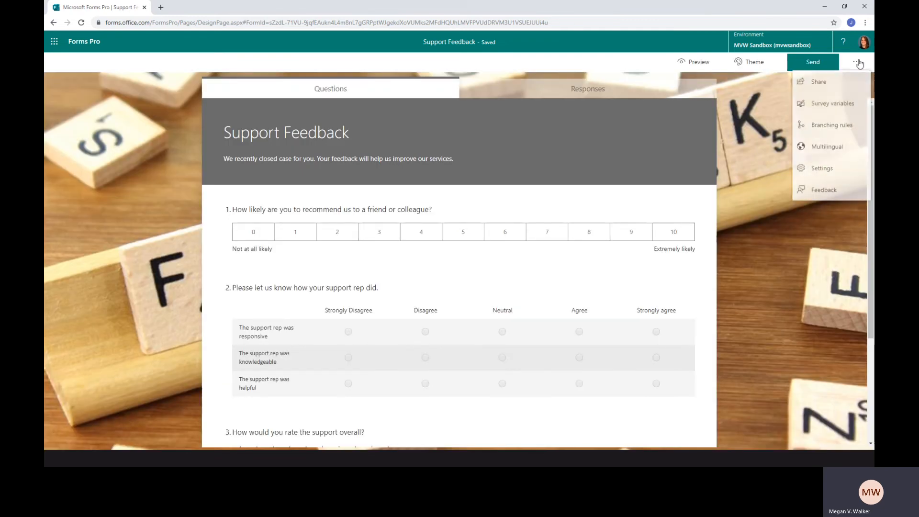
left_click(823, 173)
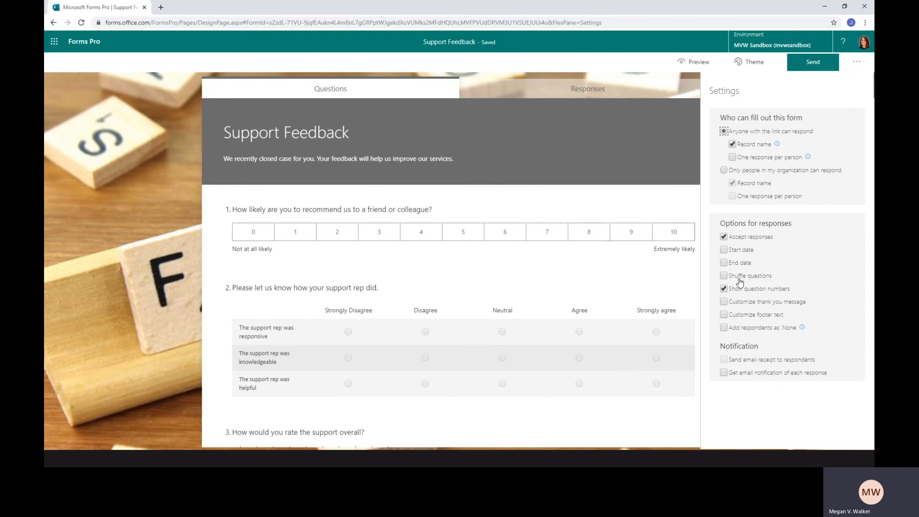
left_click(857, 62)
left_click(832, 127)
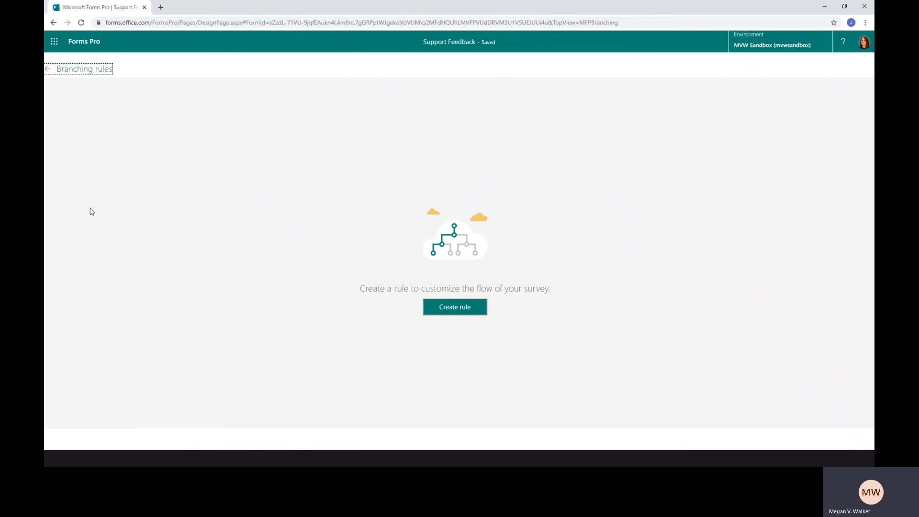
left_click(76, 46)
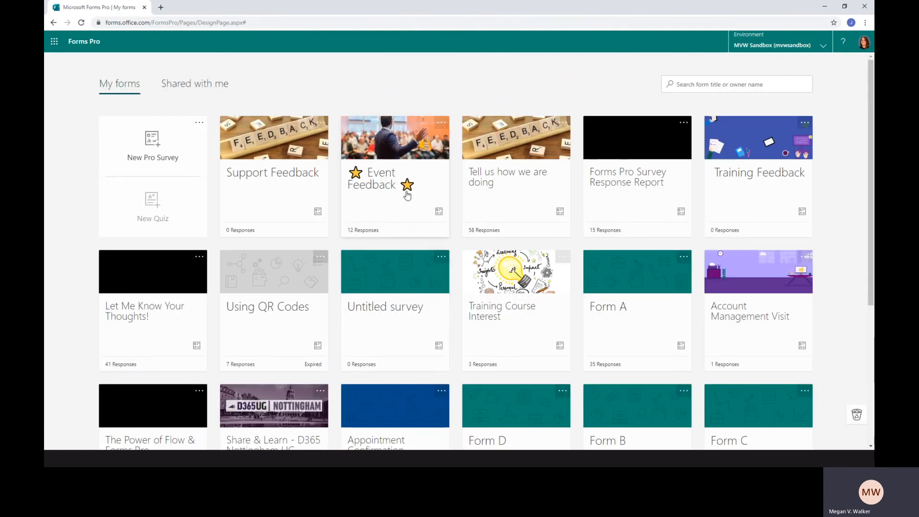
Open the Event Feedback survey, embed its first question in the distribution email, and return to the survey
left_click(504, 188)
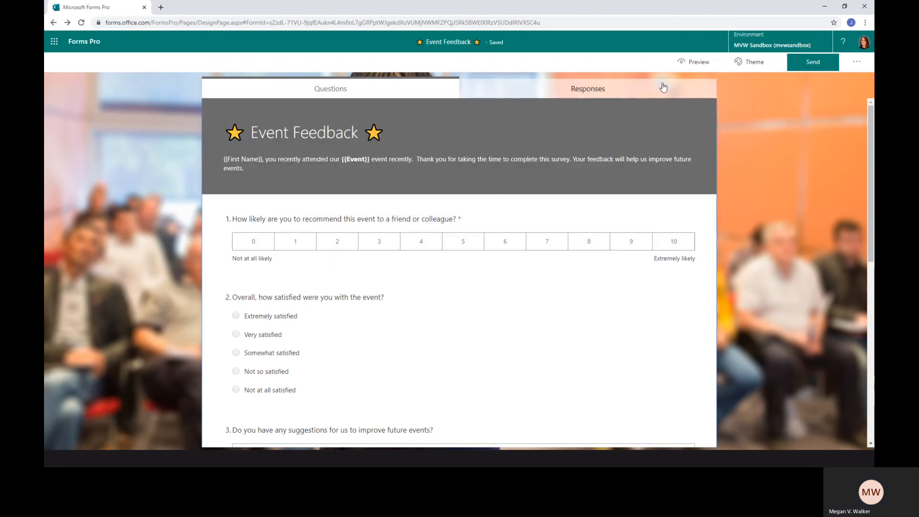
left_click(813, 62)
left_click(238, 234)
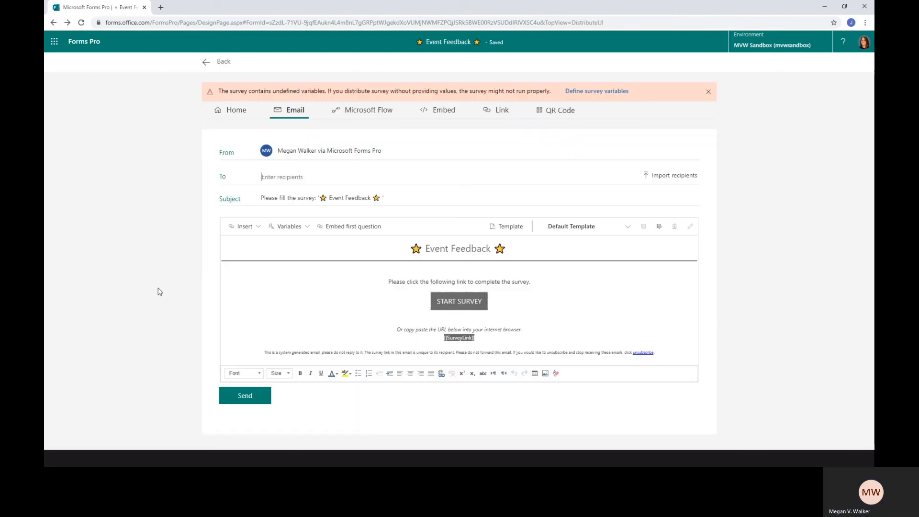
left_click(357, 229)
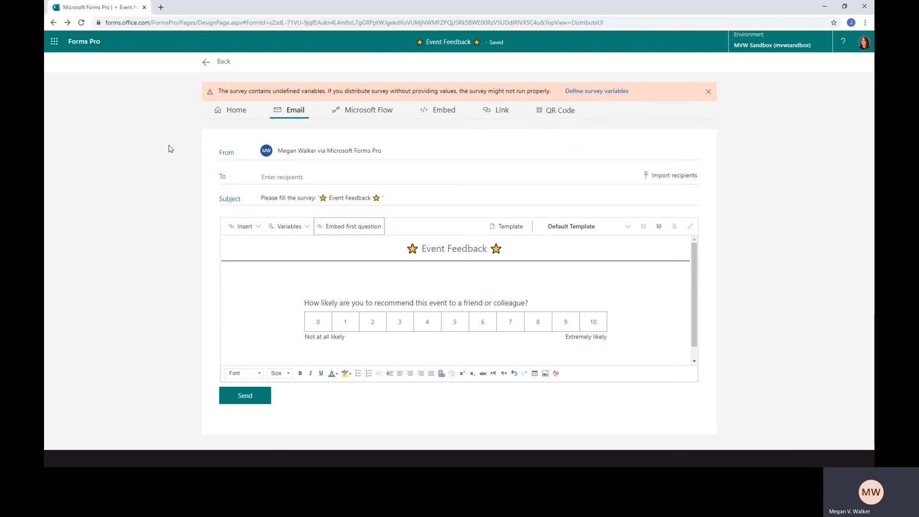
left_click(206, 62)
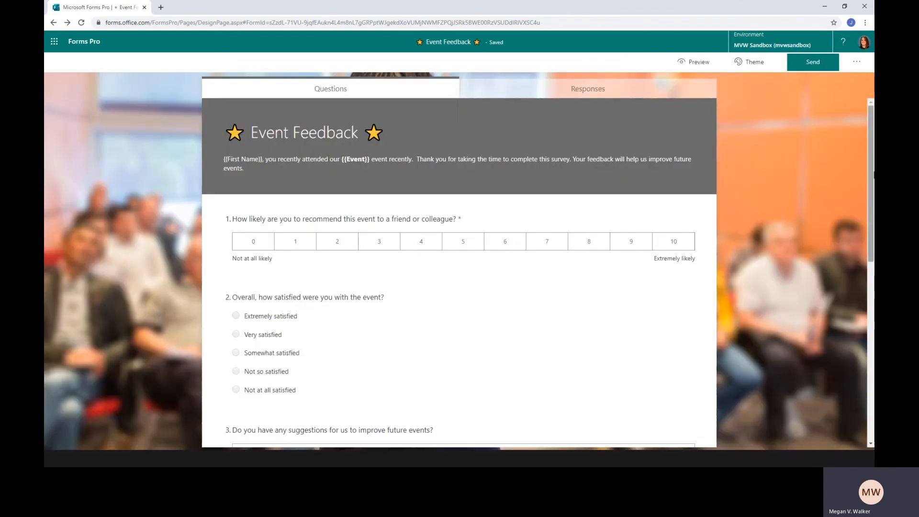
Examine the Event Feedback survey's variables and return to the list of forms
left_click(856, 63)
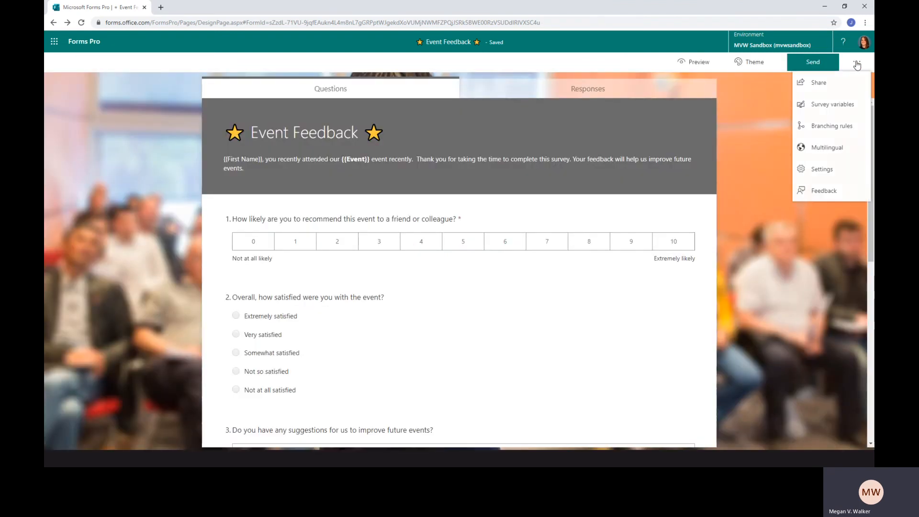
left_click(838, 105)
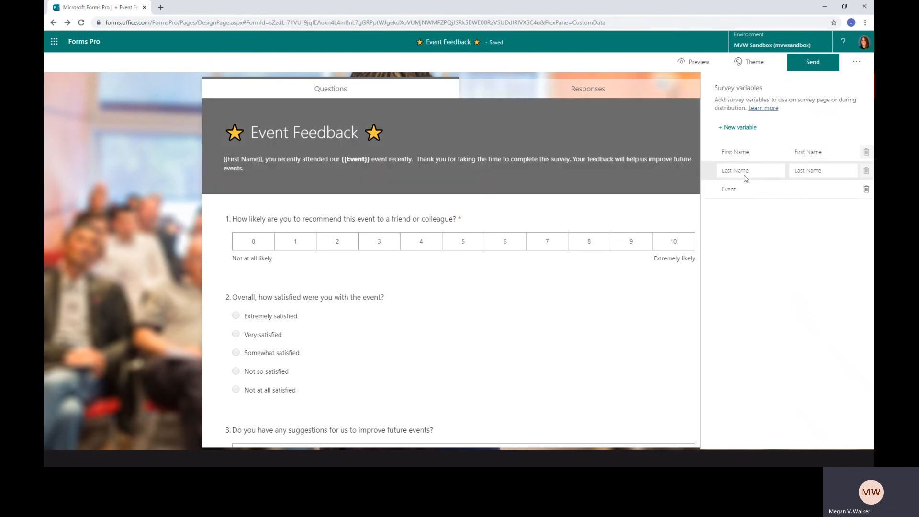
left_click(97, 45)
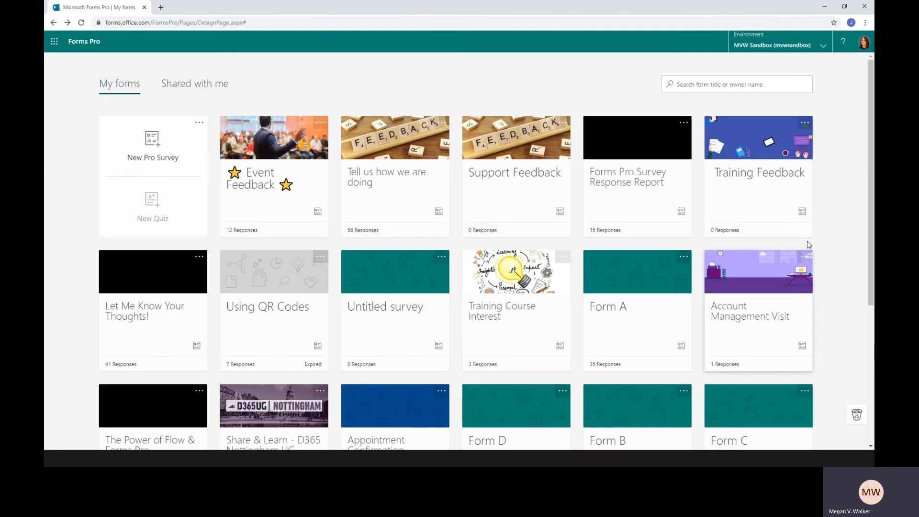
Open the Training Course Interest survey, look at its survey variables, and go to its distribution options
left_click(527, 312)
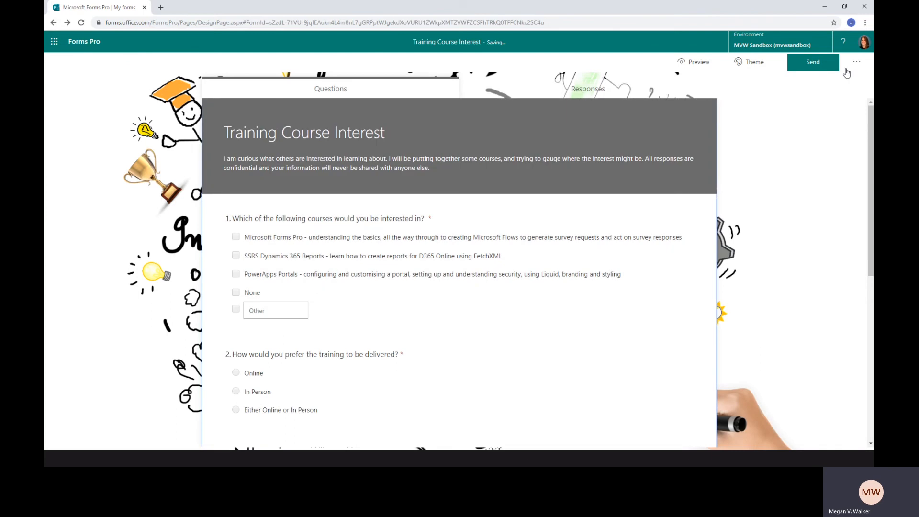
left_click(857, 62)
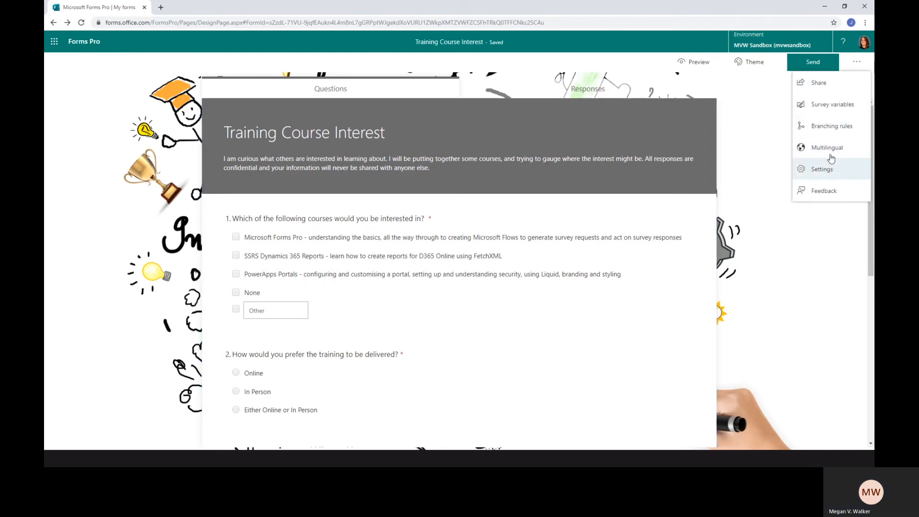
left_click(832, 111)
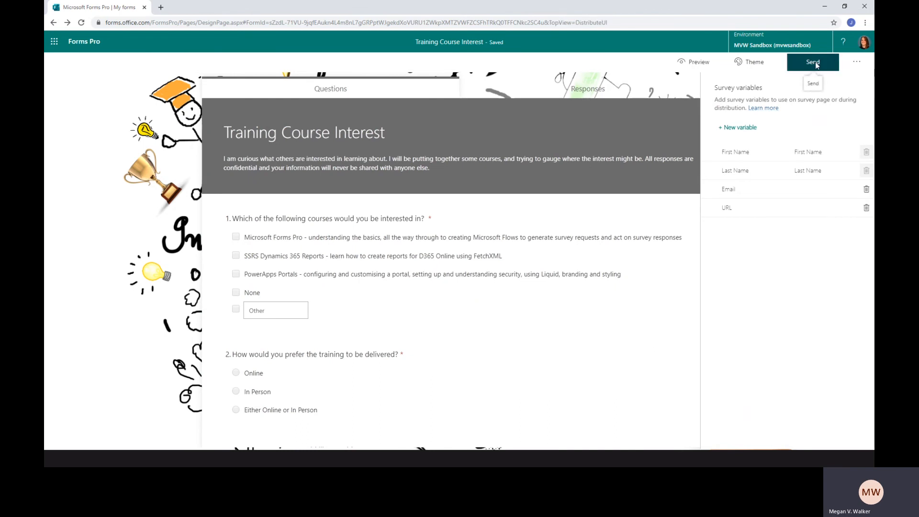
left_click(838, 61)
mouse_move(220, 87)
left_mouse_down()
mouse_move(305, 92)
mouse_move(209, 86)
left_mouse_up()
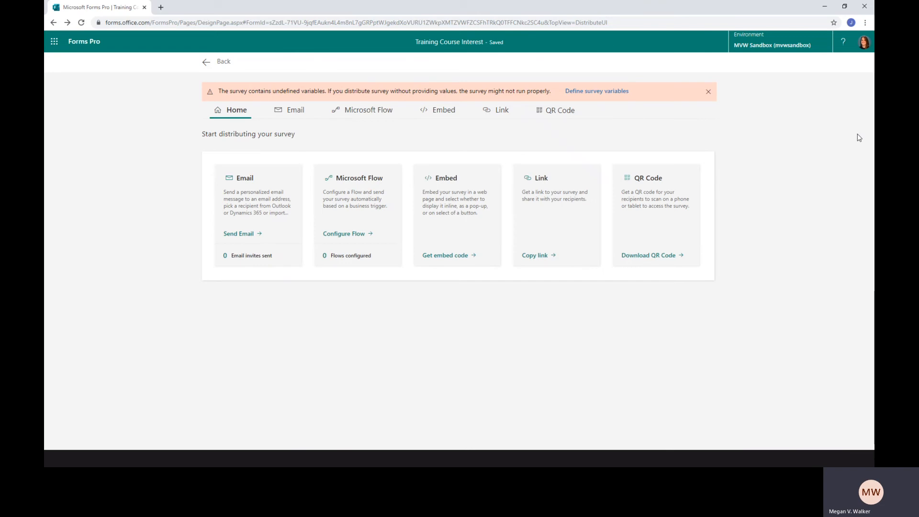
Delete the undefined Email and URL variables from the Training Course Interest survey and close the survey variables
left_click(593, 92)
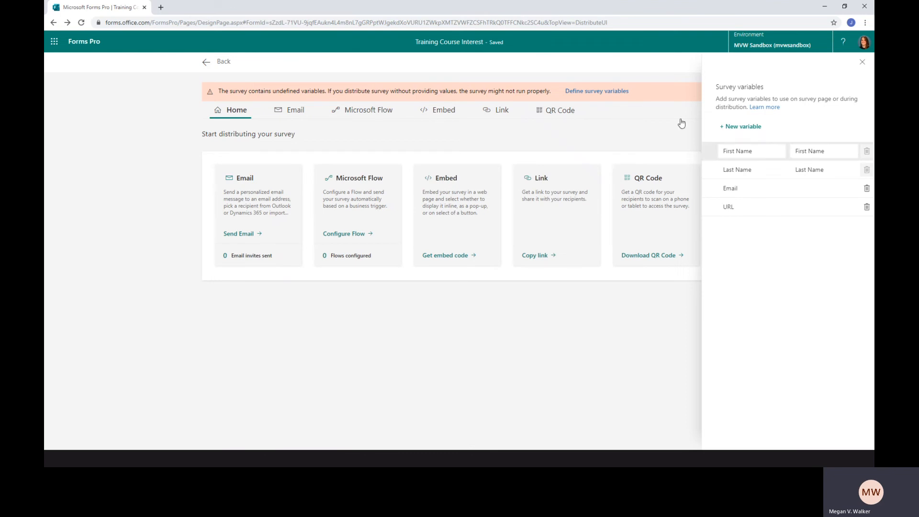
left_click(866, 188)
left_click(866, 188)
left_click(666, 299)
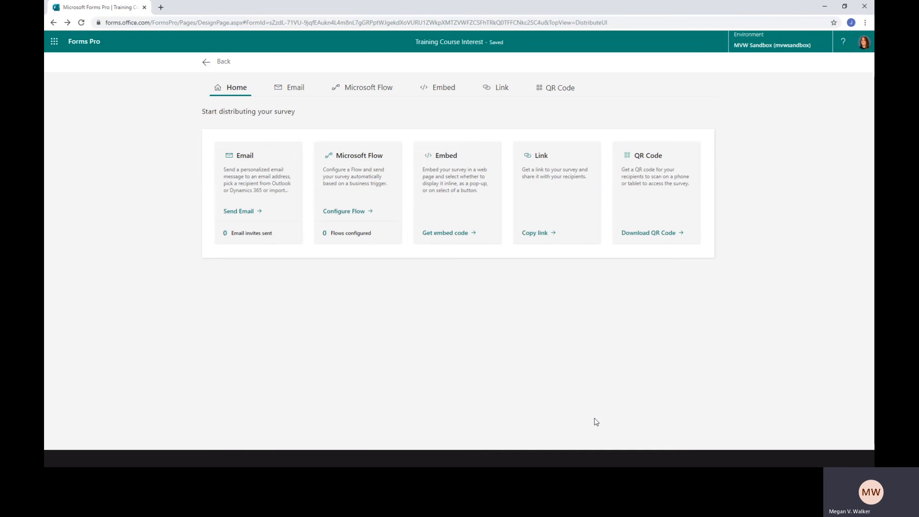
Return to the list of forms and open the Support Feedback survey's variables
left_click(94, 46)
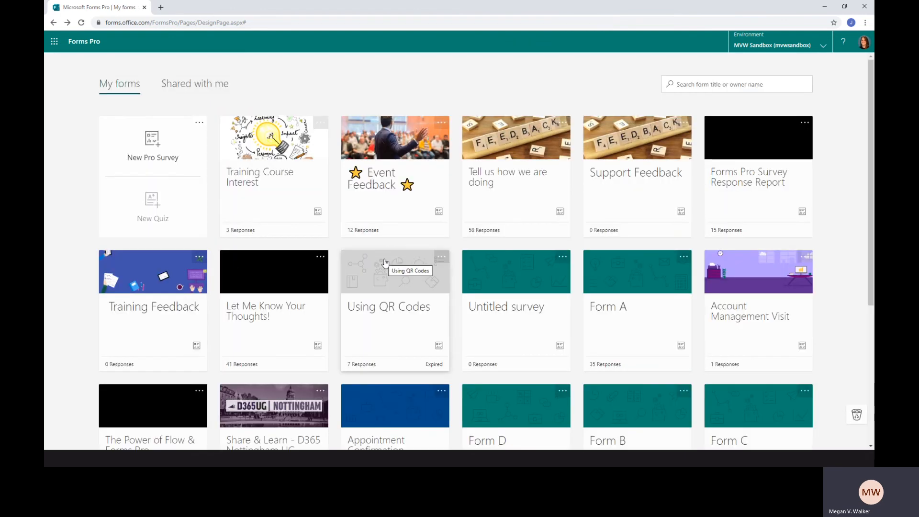
left_click(621, 175)
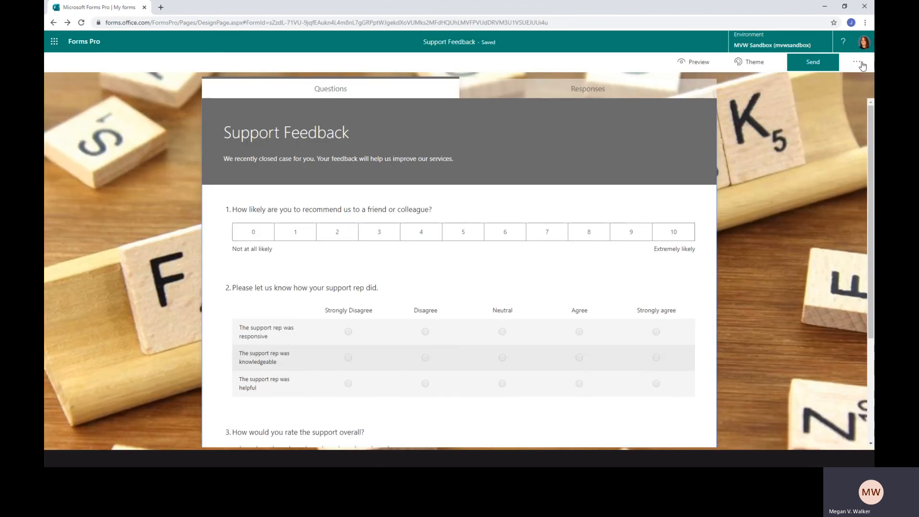
left_click(858, 62)
left_click(819, 111)
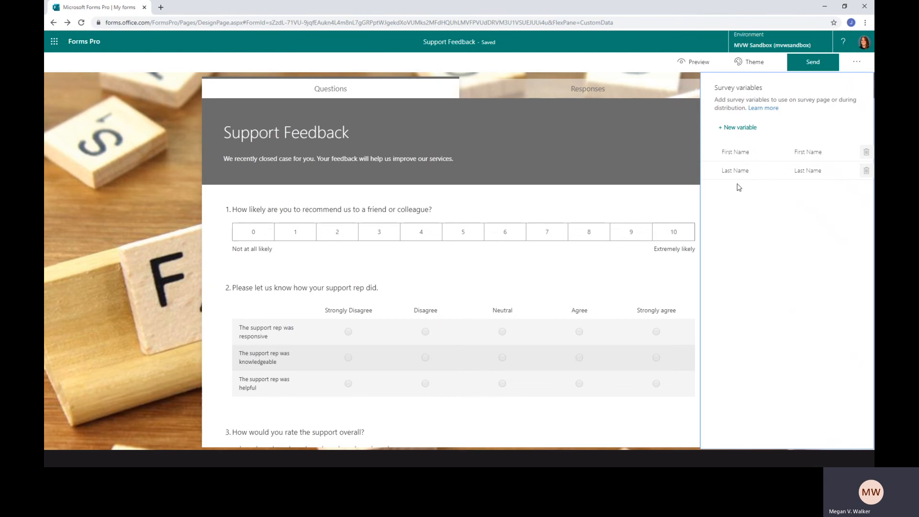
Add two survey variables named Case Number and Case Title to the Support Feedback survey
left_click(737, 127)
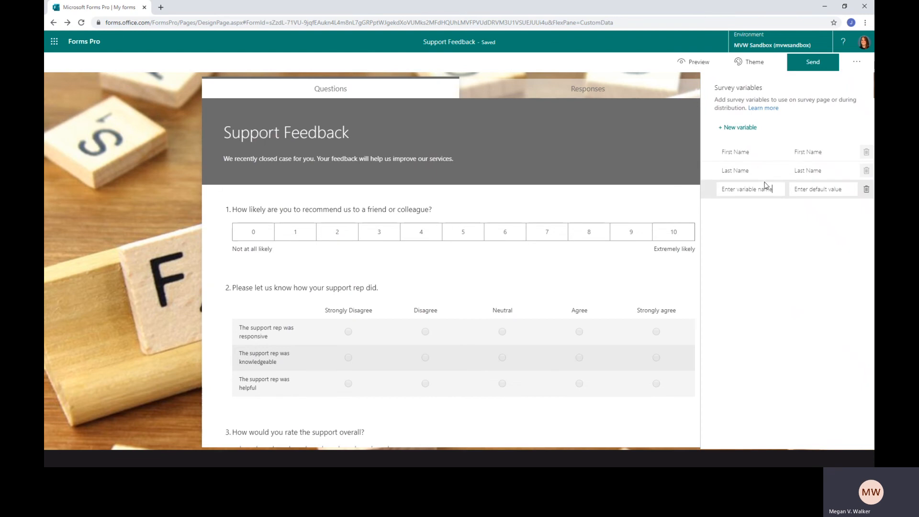
left_click_drag(774, 189, 714, 193)
type("Case Number")
key("Return")
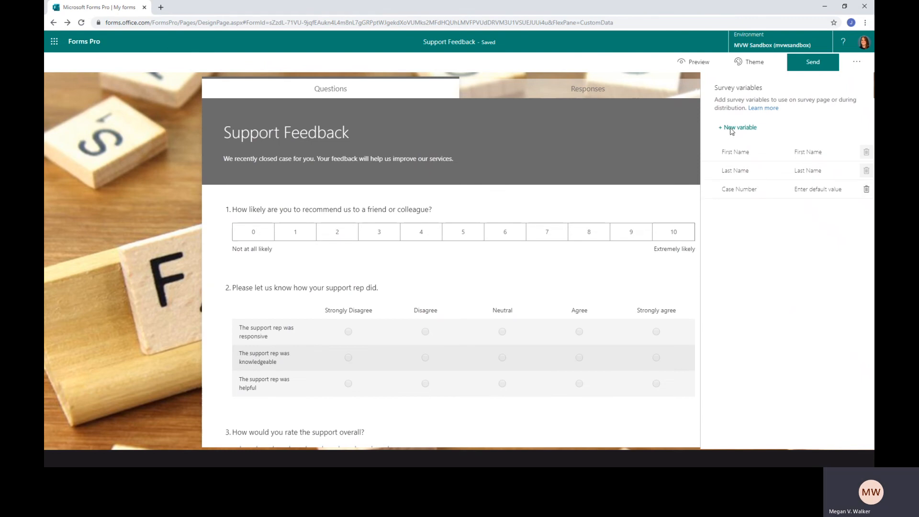
left_click_drag(772, 208, 722, 208)
type("Case Title")
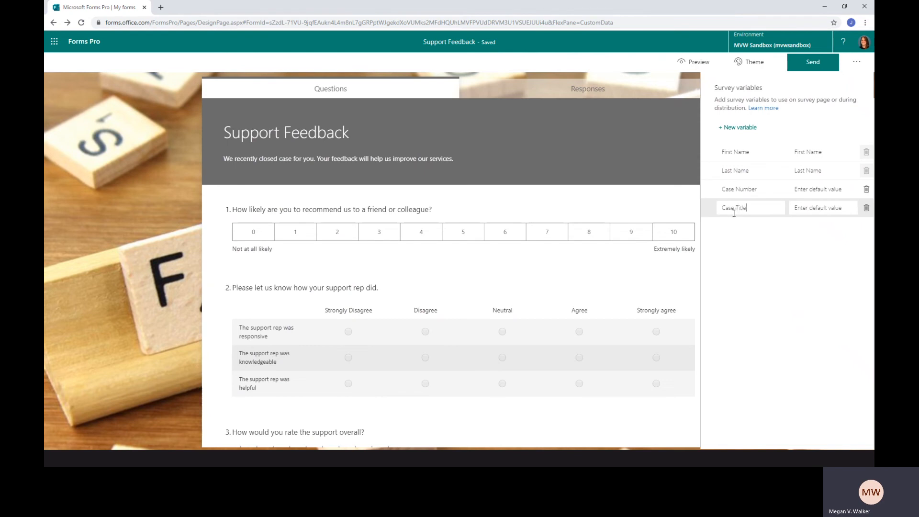
left_click(789, 287)
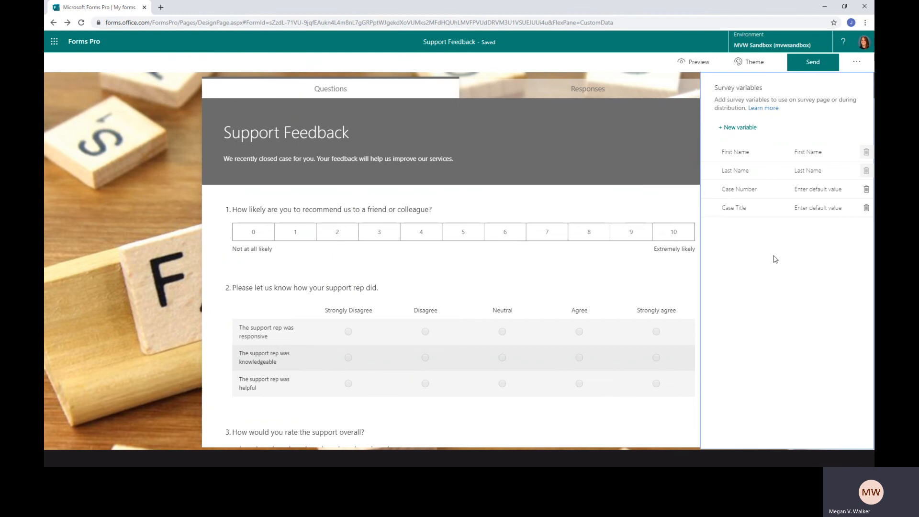
Set the default values of the two case variables to "Case Number" and "Case Title", and close the survey variables
left_click(845, 190)
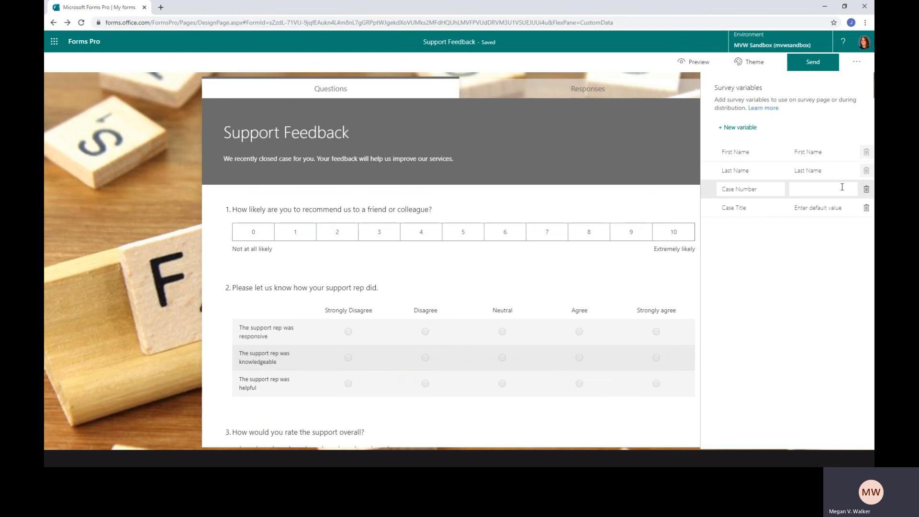
type("Case Number")
left_click(830, 202)
type("Case Title")
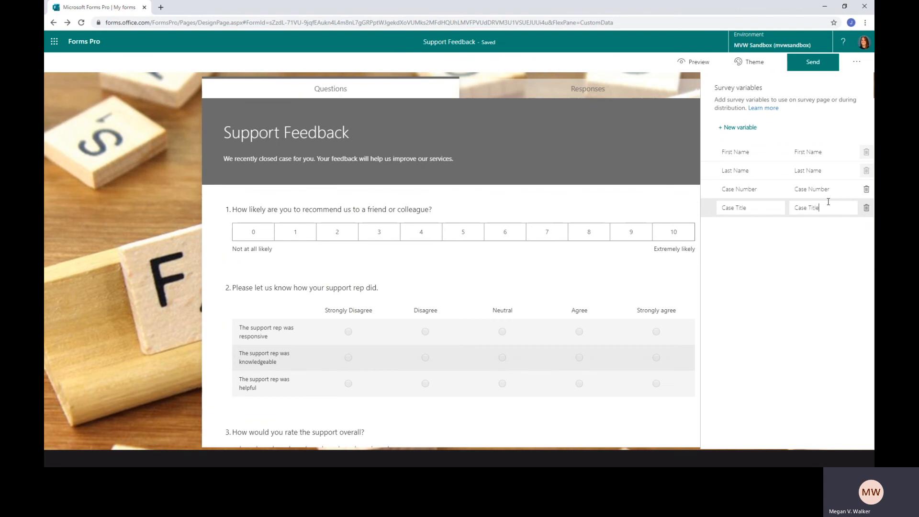
left_click(838, 274)
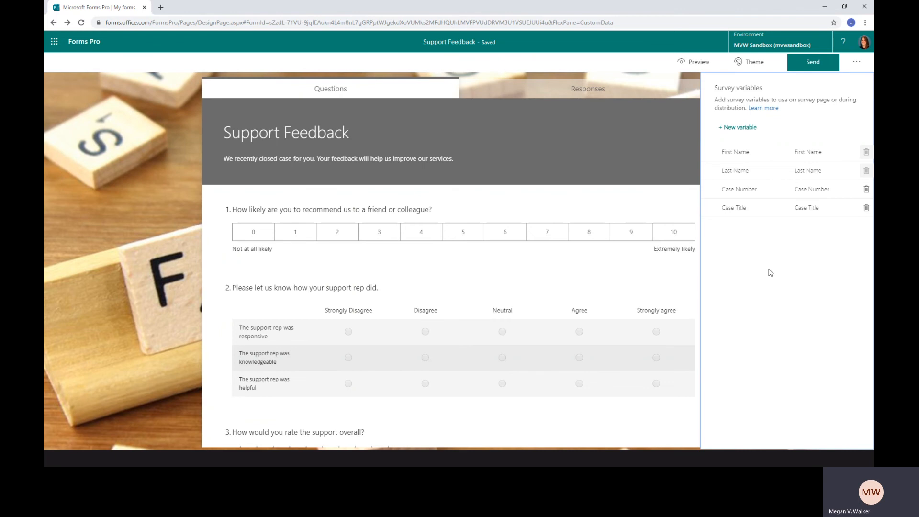
left_click(165, 201)
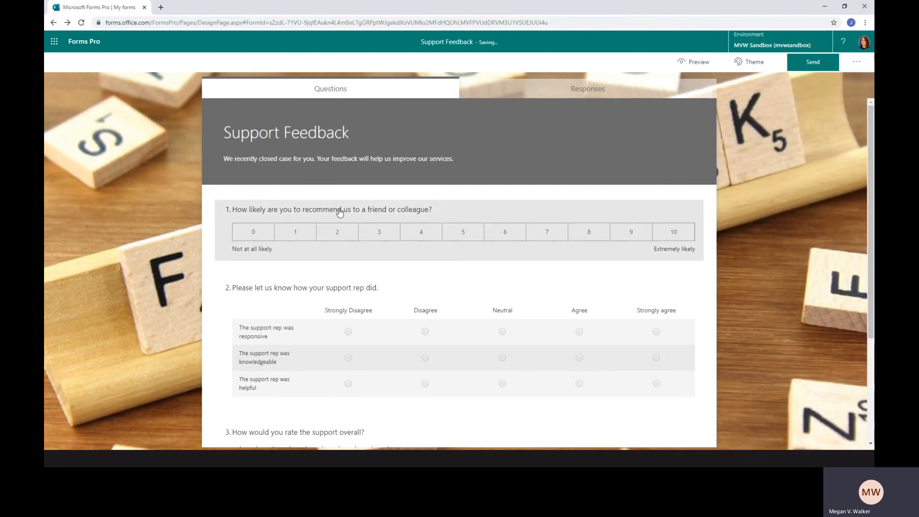
Insert the First Name variable at the start of the survey description and change the following "We" to "we"
left_click(229, 166)
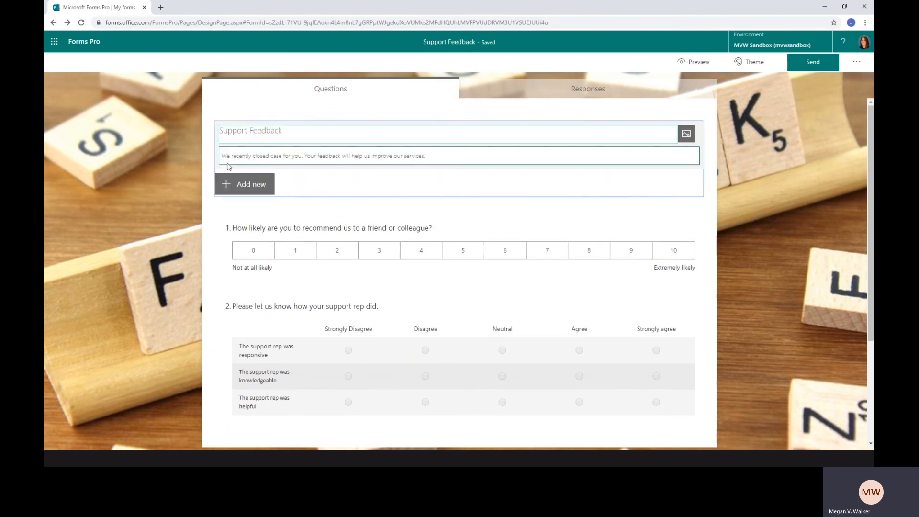
left_click(229, 161)
left_click(248, 158)
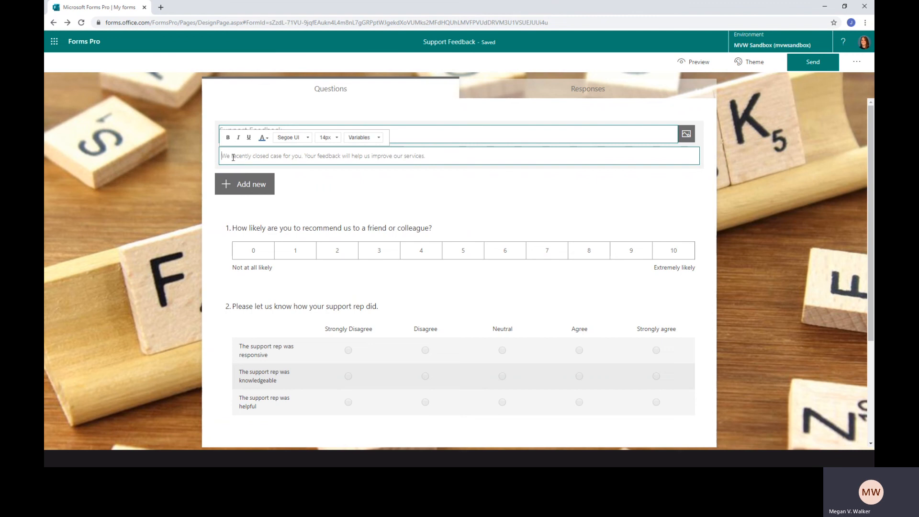
left_click(371, 139)
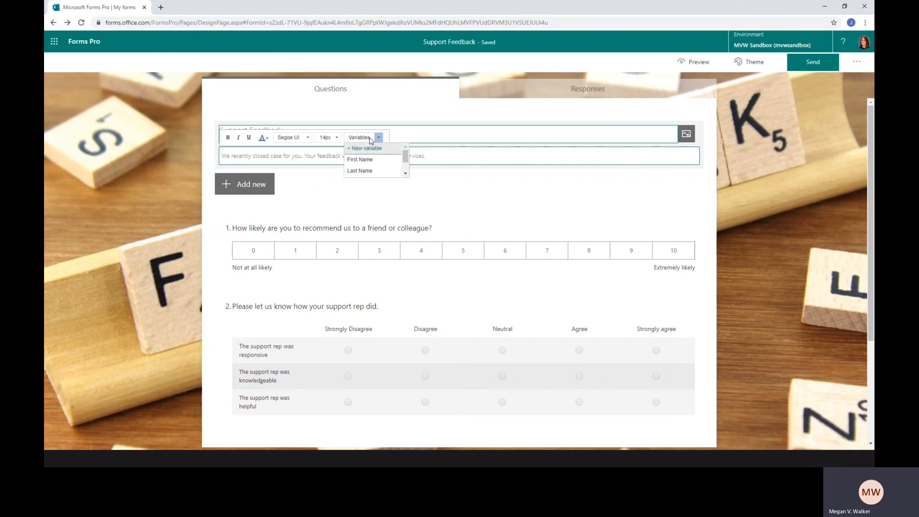
left_click(367, 160)
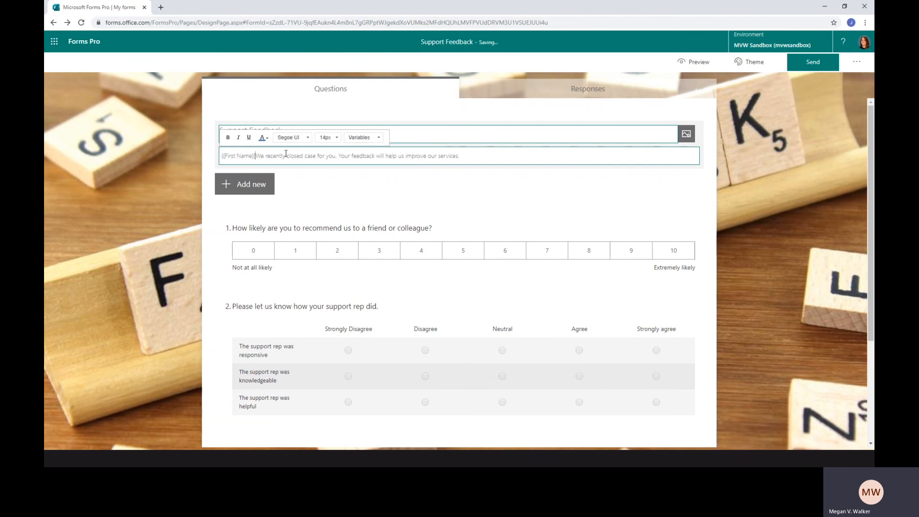
key("Delete")
type("w")
Add the word "number" after "case" in the survey description and insert the Case Number variable behind it
left_click(318, 155)
type("number")
left_click(372, 138)
left_click(405, 173)
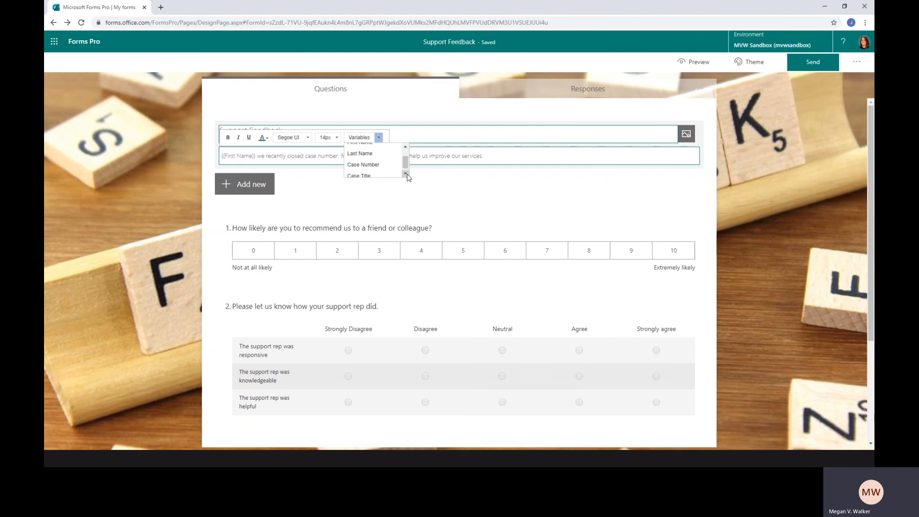
left_click(363, 163)
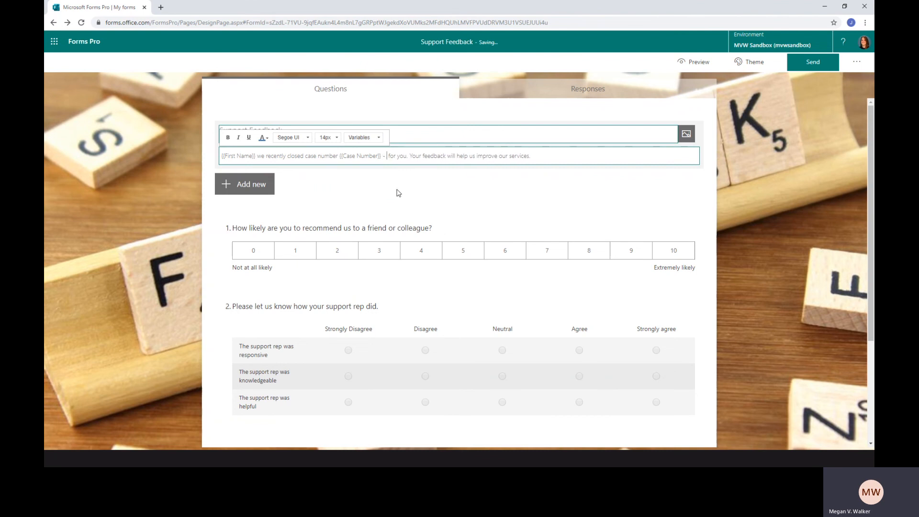
Insert the Case Title variable after the Case Number variable in the survey description, separated by a dash
left_click(379, 138)
scroll(379, 172, "down", 2)
left_click(378, 171)
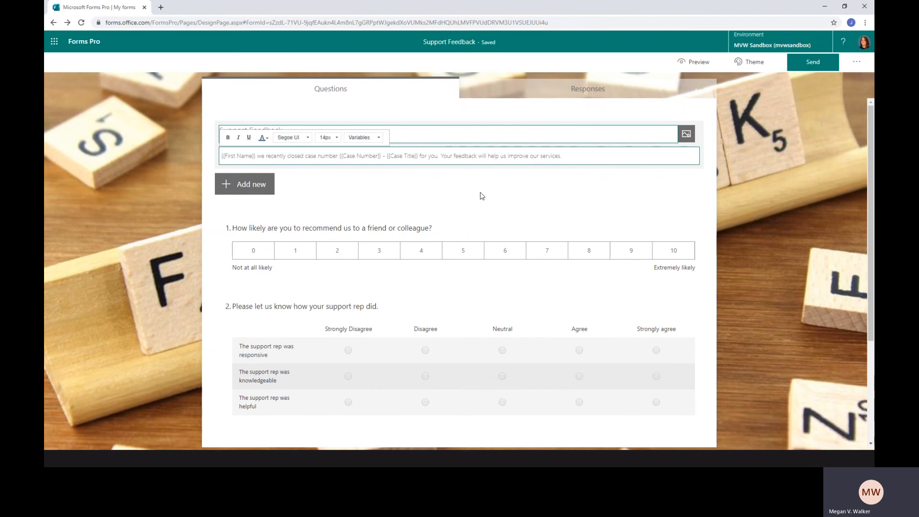
Finish editing the survey description and insert the First Name variable before "Please click the following link" in the survey's email invitation
left_click(753, 210)
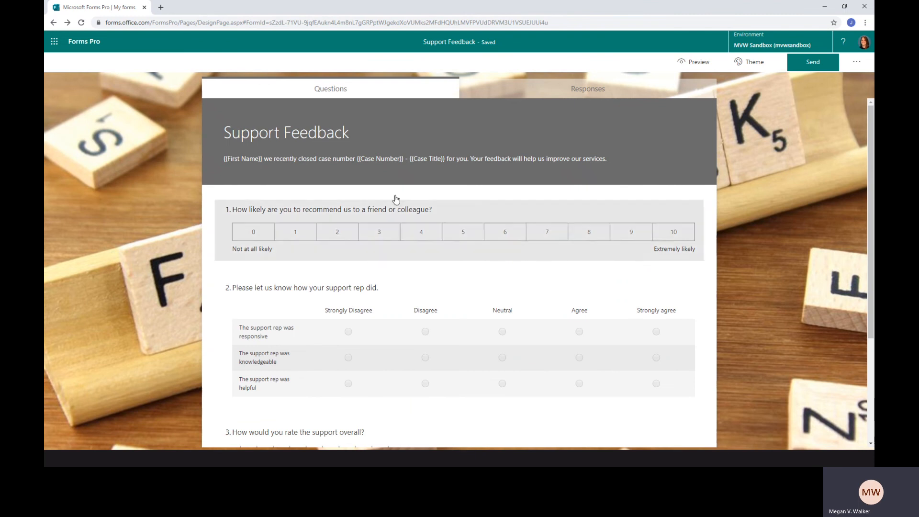
left_click(813, 67)
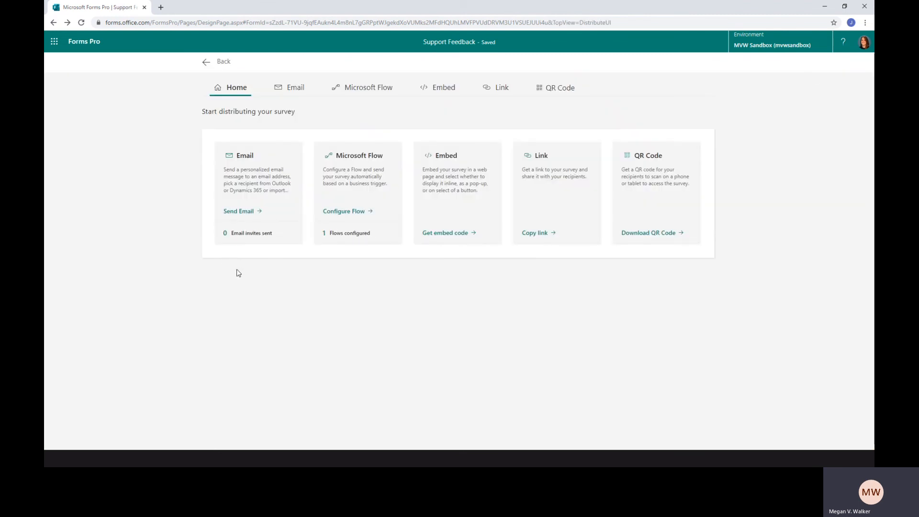
left_click(239, 211)
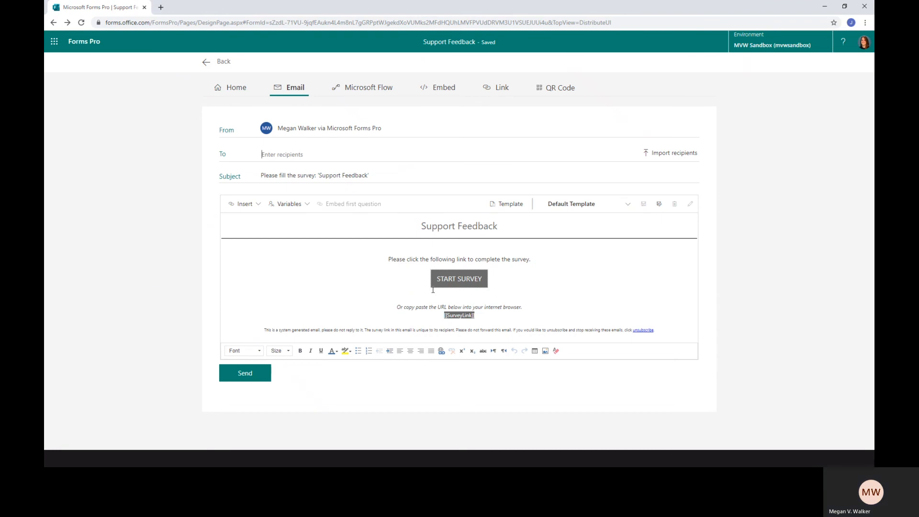
left_click(383, 256)
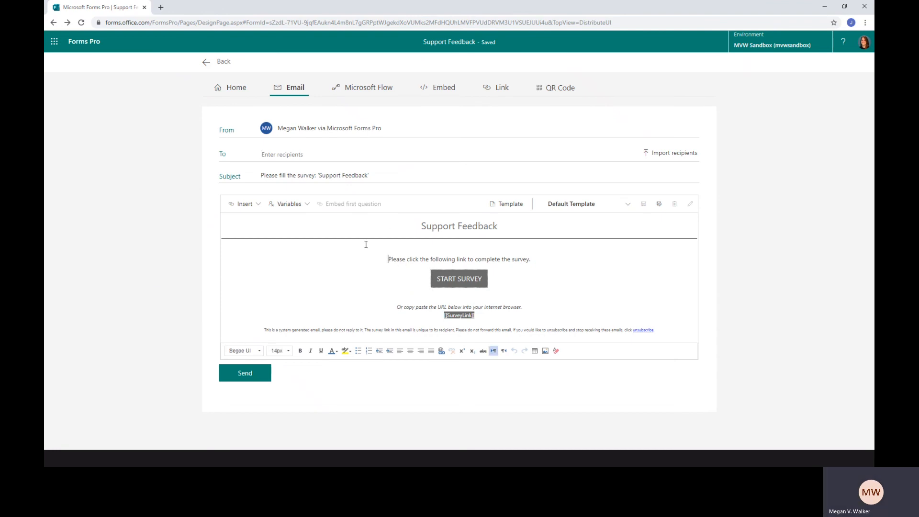
left_click(302, 210)
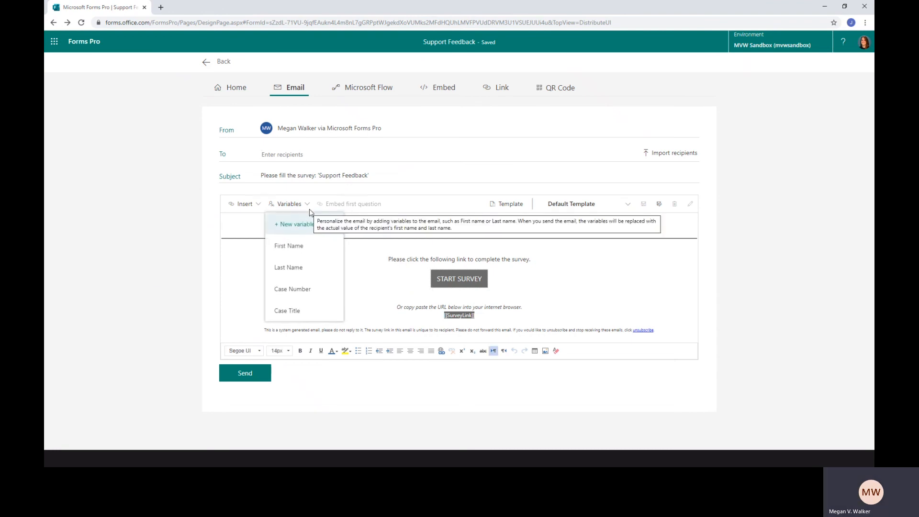
left_click(300, 249)
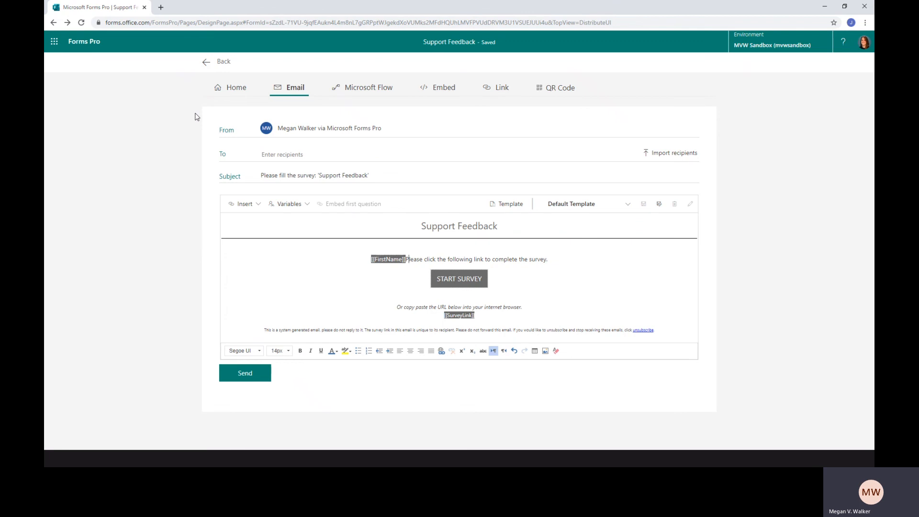
Create a Microsoft Flow for the survey from the template "Send a survey when a case is resolved in Dynamics 365"
left_click(366, 90)
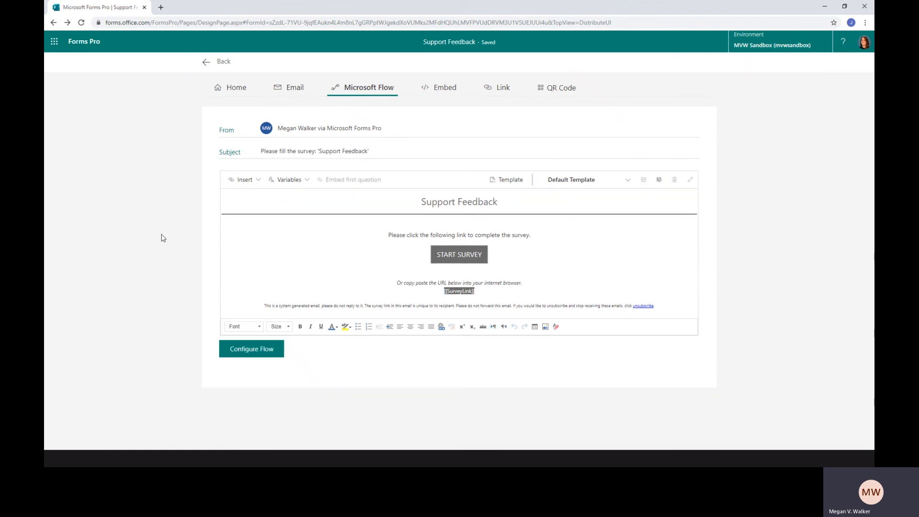
left_click(263, 351)
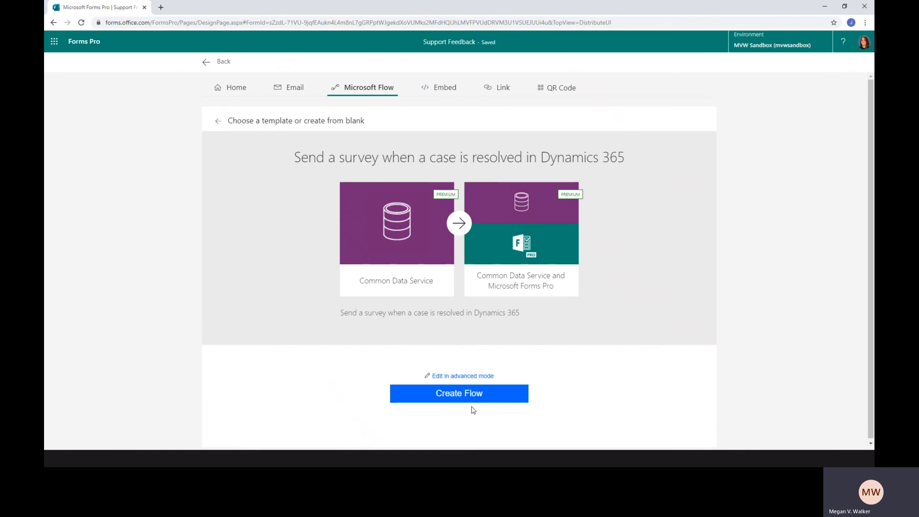
left_click(477, 401)
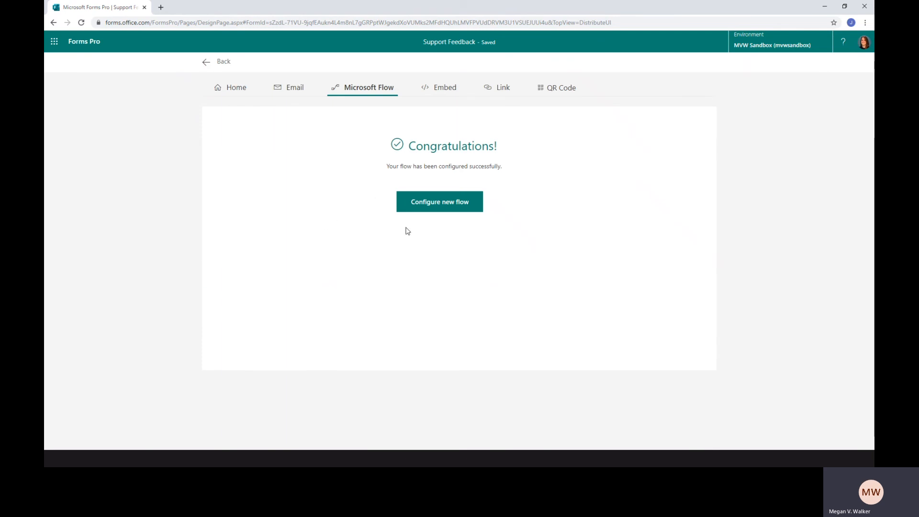
Open the survey's configured flow "Send a survey when a case is resolved in Dynamics 365 - 3" for editing in Power Automate
left_click(228, 93)
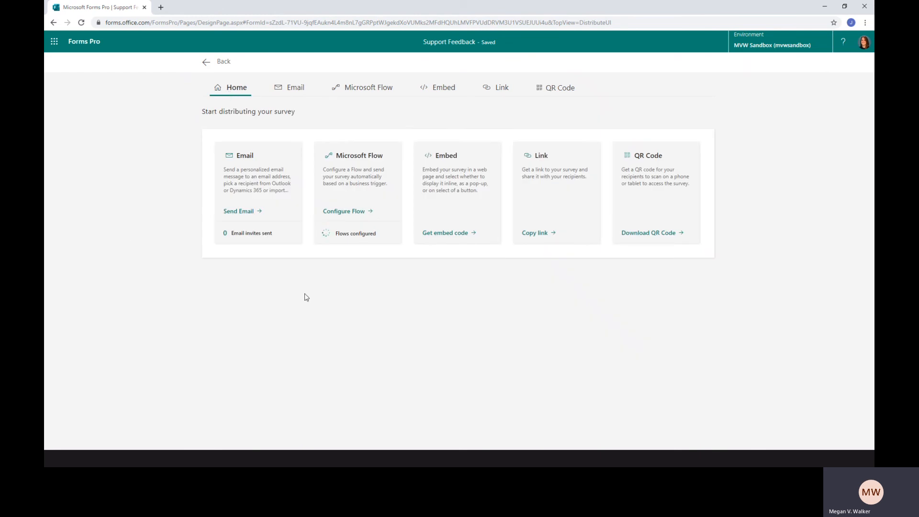
left_click(329, 232)
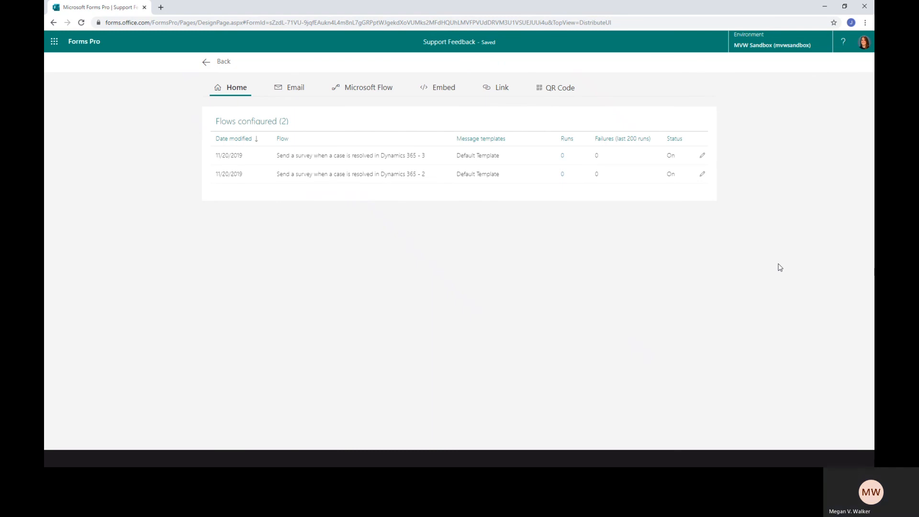
left_click(704, 156)
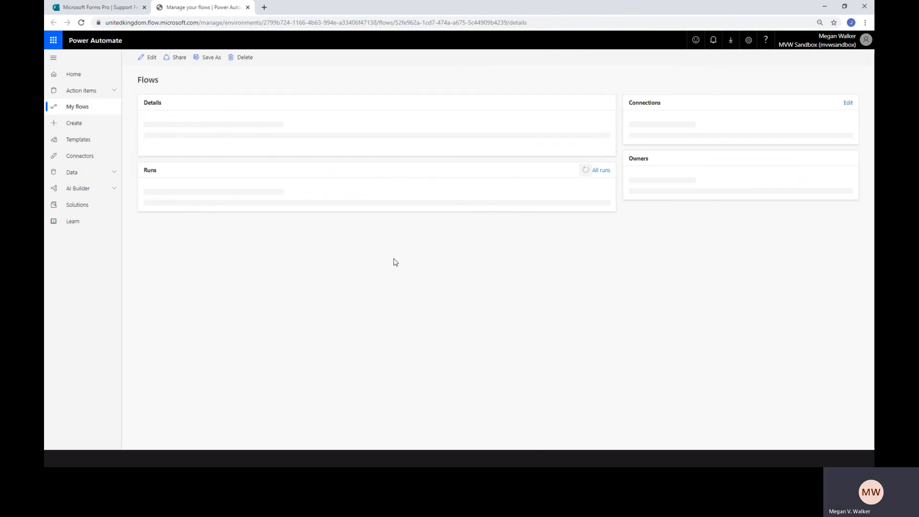
left_click(149, 60)
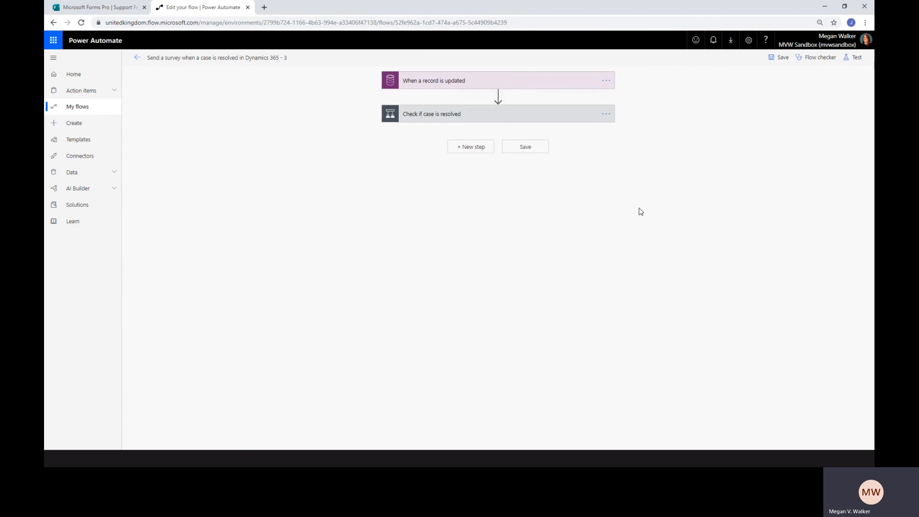
Expand the case and customer type conditions and show the advanced options of the send-survey action in the customer check's "If no" branch
left_click(432, 115)
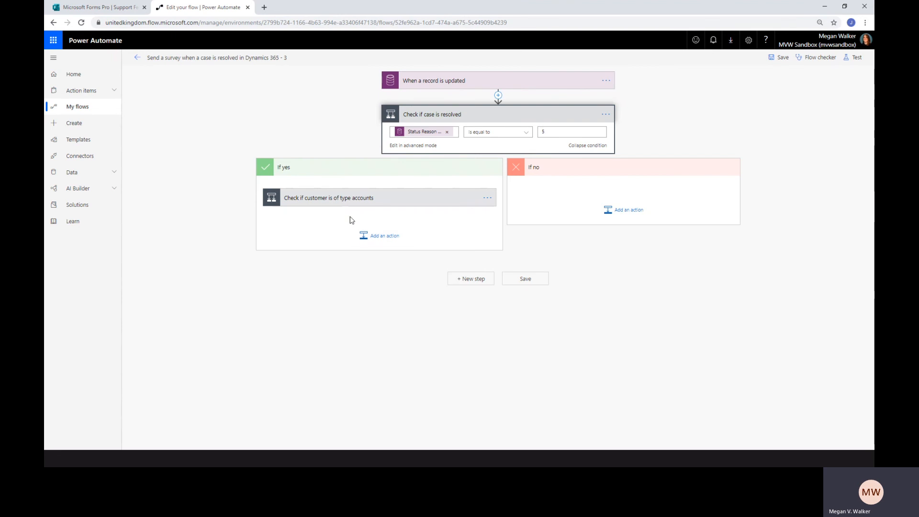
left_click(340, 198)
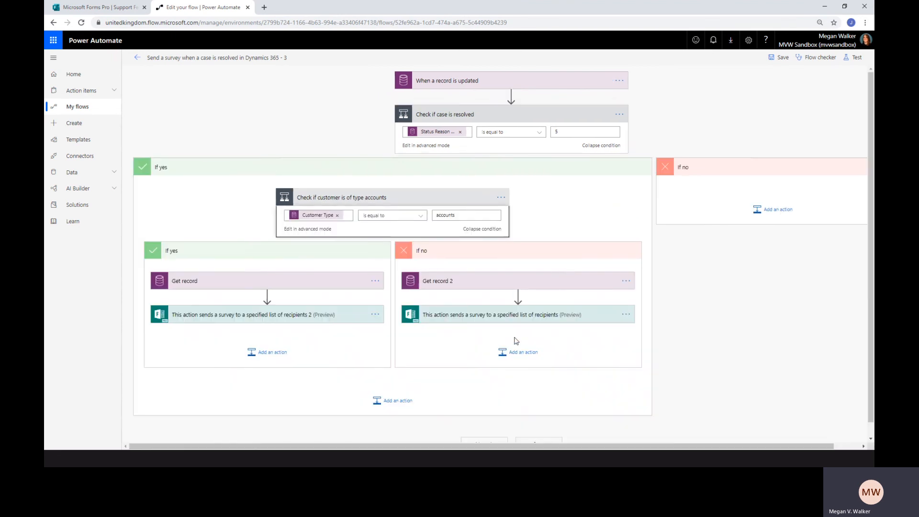
left_click(471, 320)
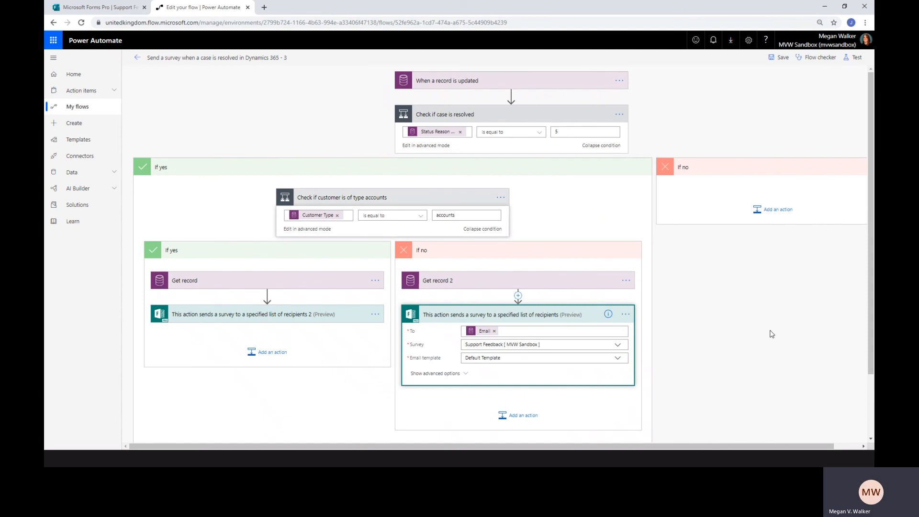
left_click(434, 374)
scroll(417, 288, "down", 2)
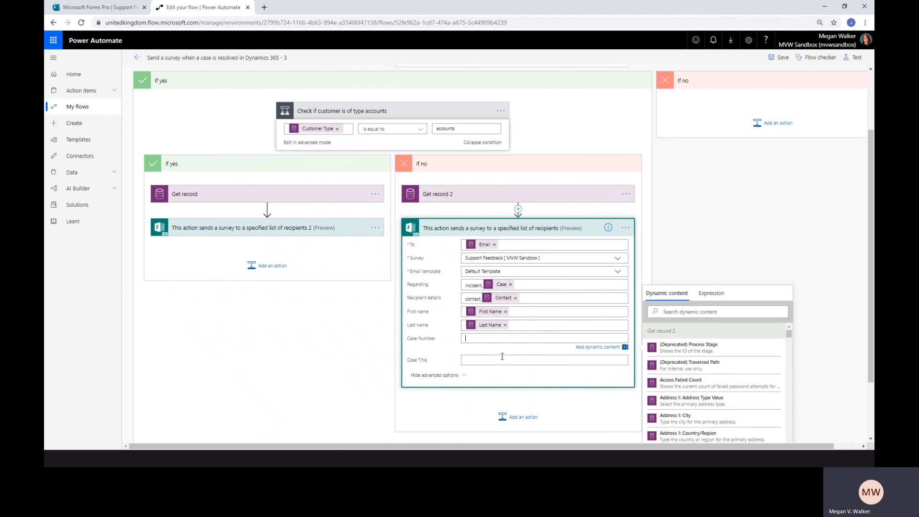
Search the dynamic content for "case num" and fill the send-survey action's Case Number field with the Case Number value
scroll(685, 322, "up", 1)
scroll(695, 297, "down", 3)
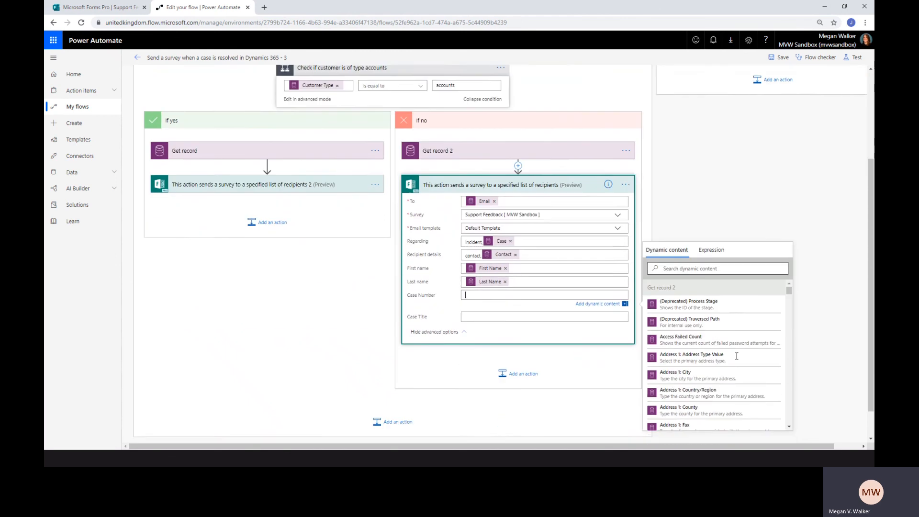
left_click(703, 229)
type("case num")
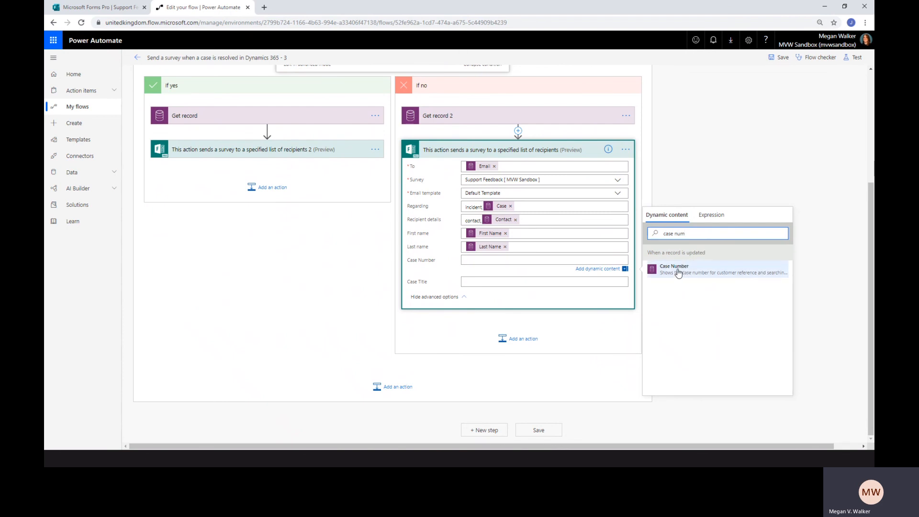
left_click(678, 271)
Search the dynamic content for "case t" and fill the send-survey action's Case Title field with the Case Title value
left_click(527, 281)
left_click(708, 248)
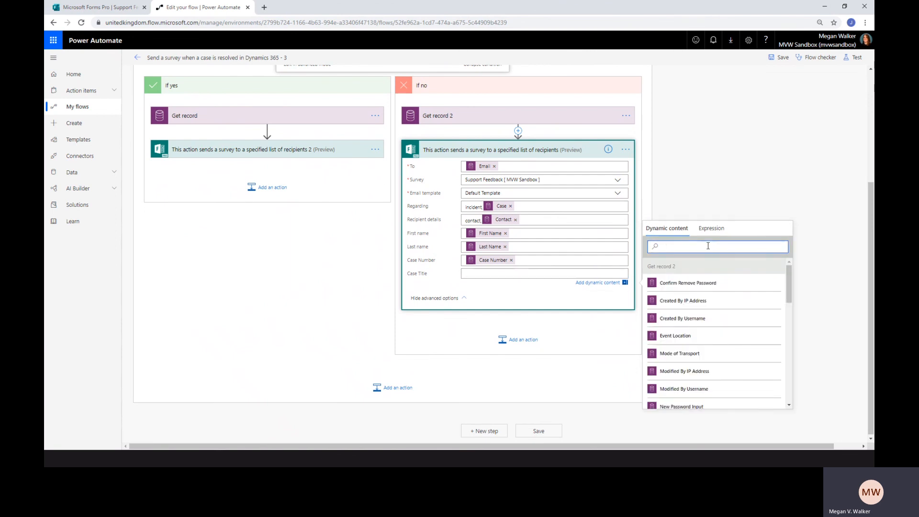
type("case ti")
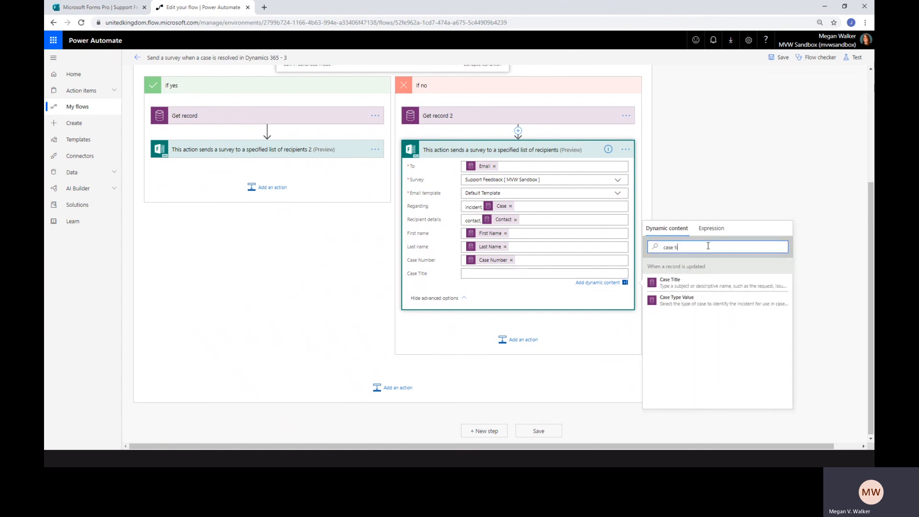
left_click(702, 284)
left_click(700, 166)
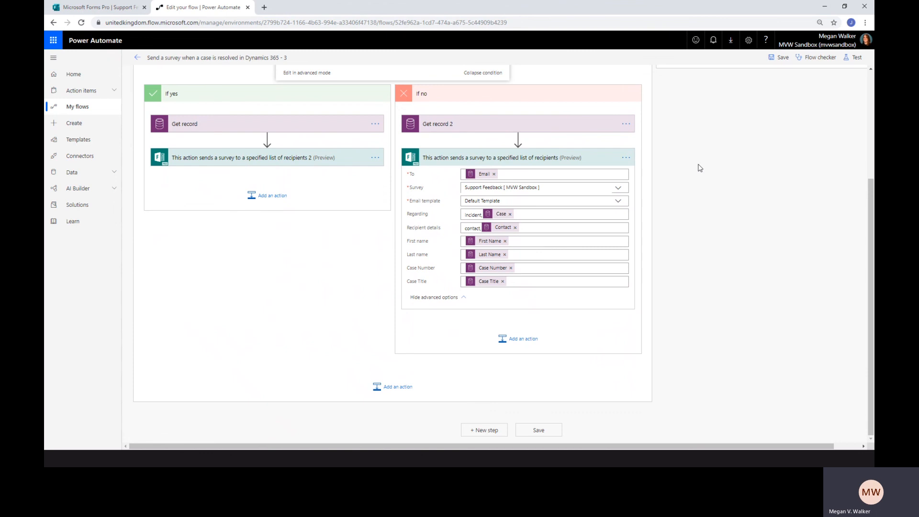
Switch back to Forms Pro, open the Embed distribution options for the survey and look at the survey variables there
left_click(97, 9)
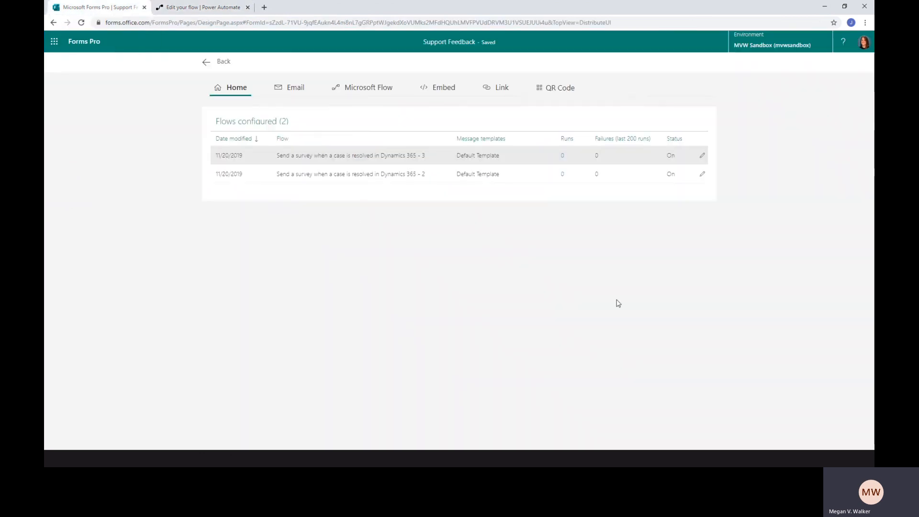
left_click(206, 63)
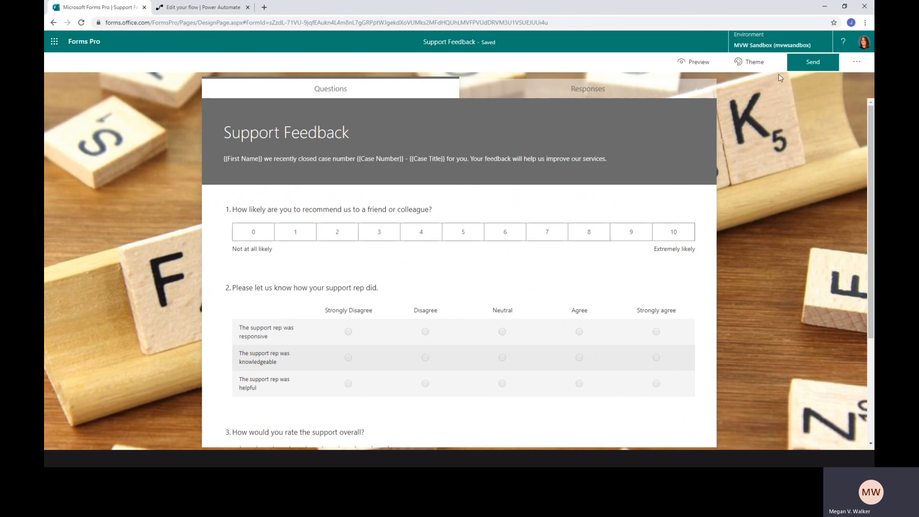
left_click(813, 62)
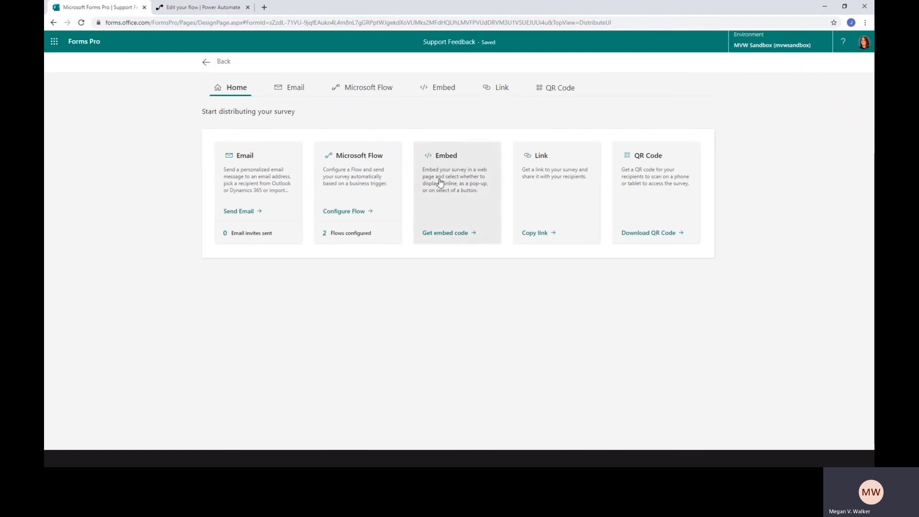
left_click(441, 185)
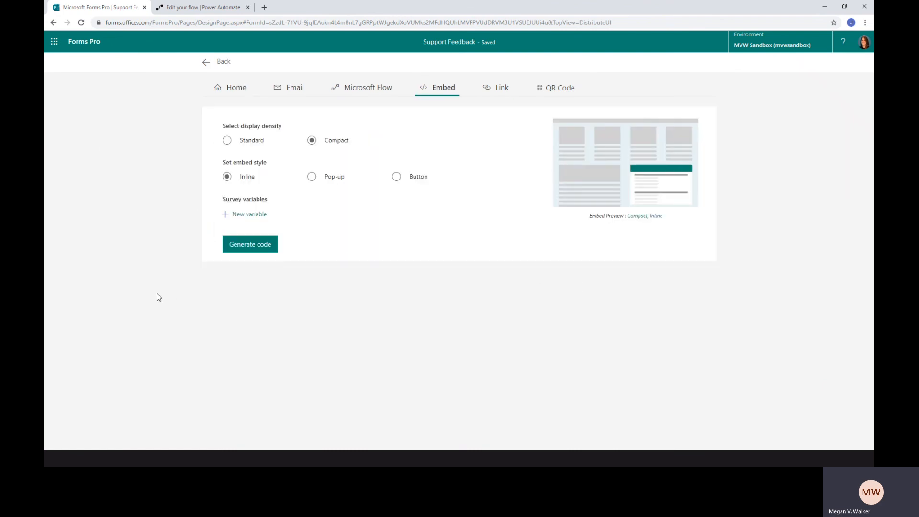
left_click(241, 217)
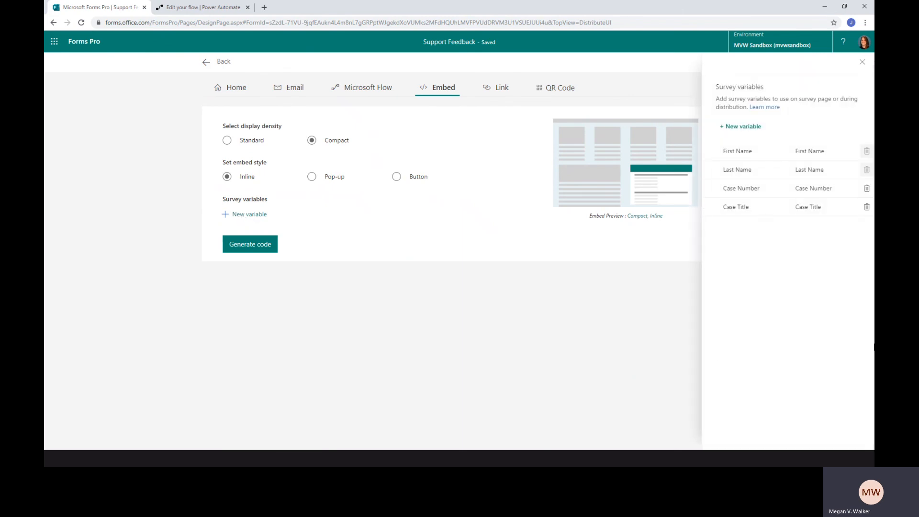
left_click(655, 288)
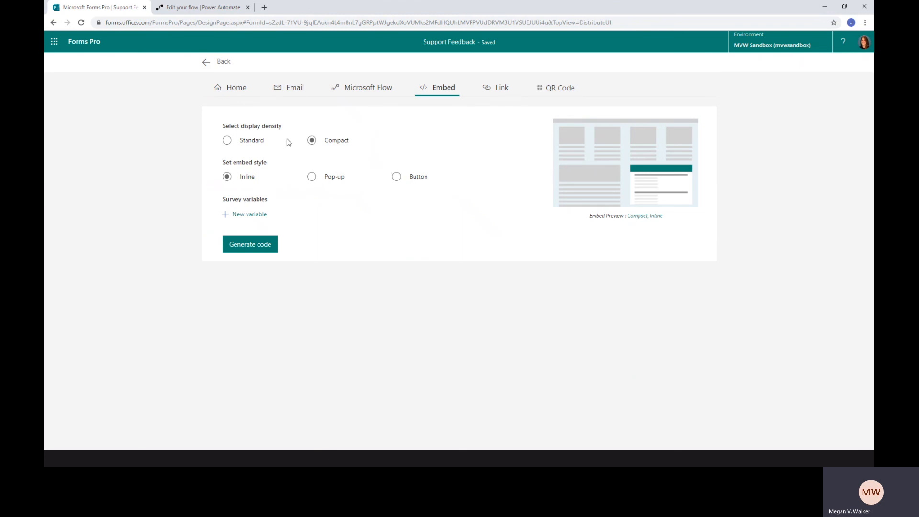
Compare the Standard and Compact display densities, keep Compact, and generate the survey's inline embed code
left_click(226, 141)
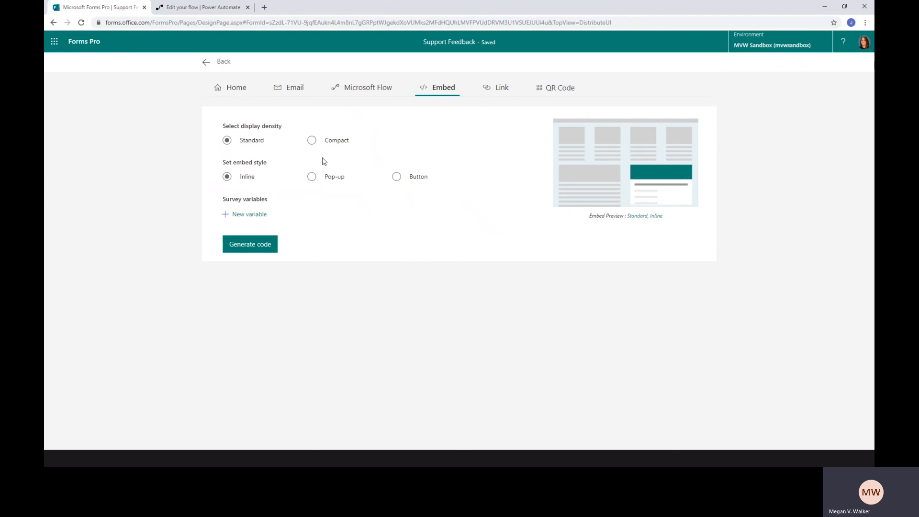
left_click(312, 140)
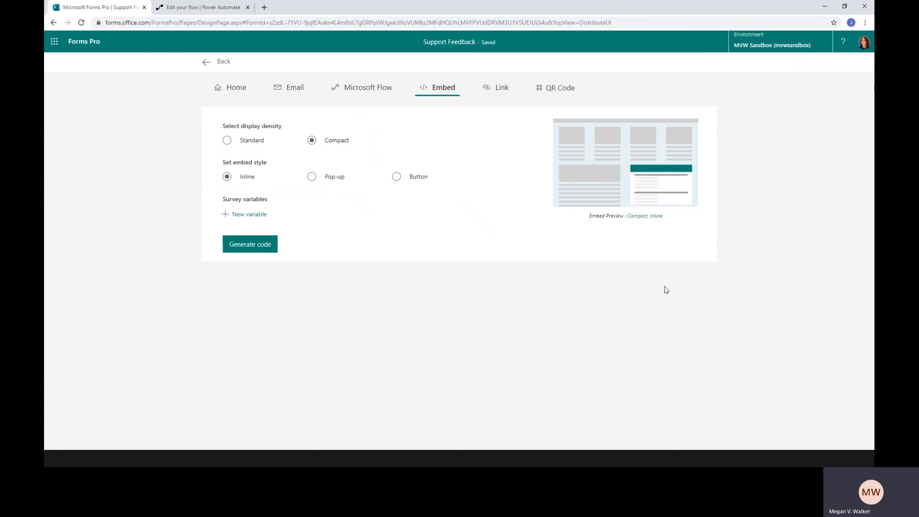
left_click(258, 250)
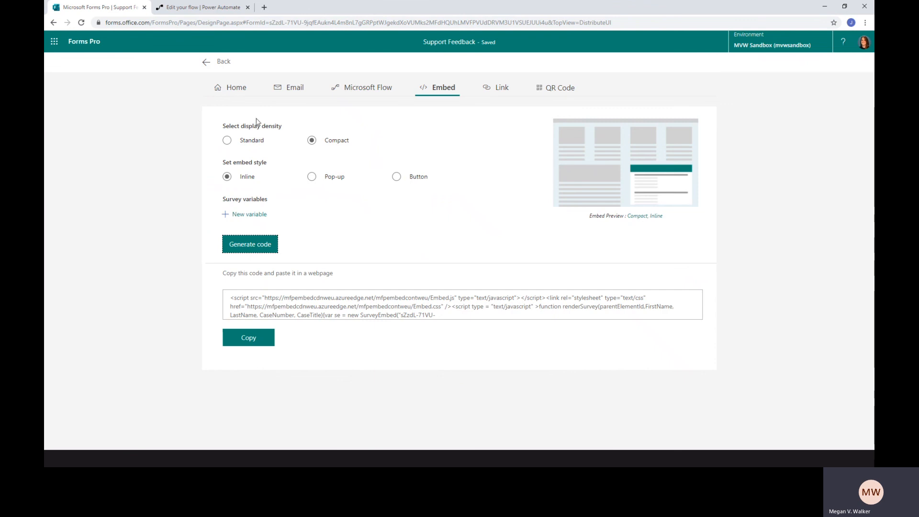
Return to the Support Feedback survey's questions and view the password question at the end
left_click(206, 64)
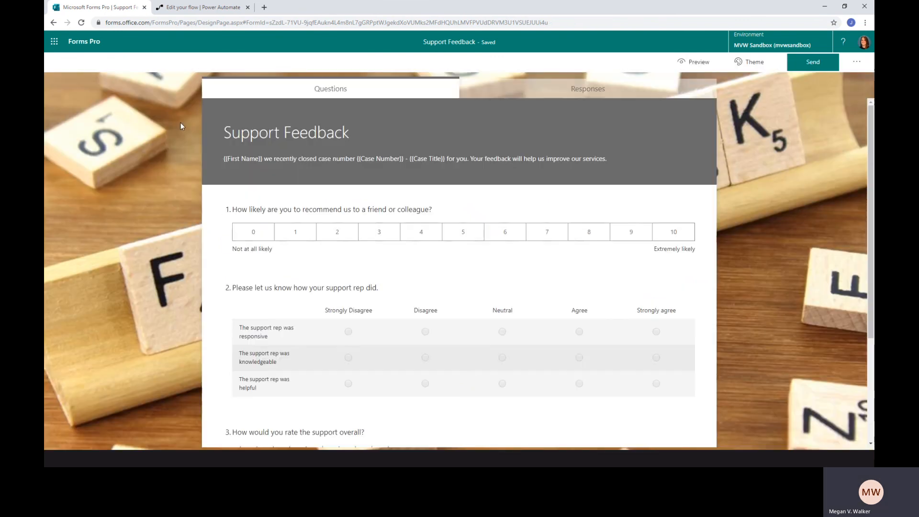
scroll(196, 200, "down", 3)
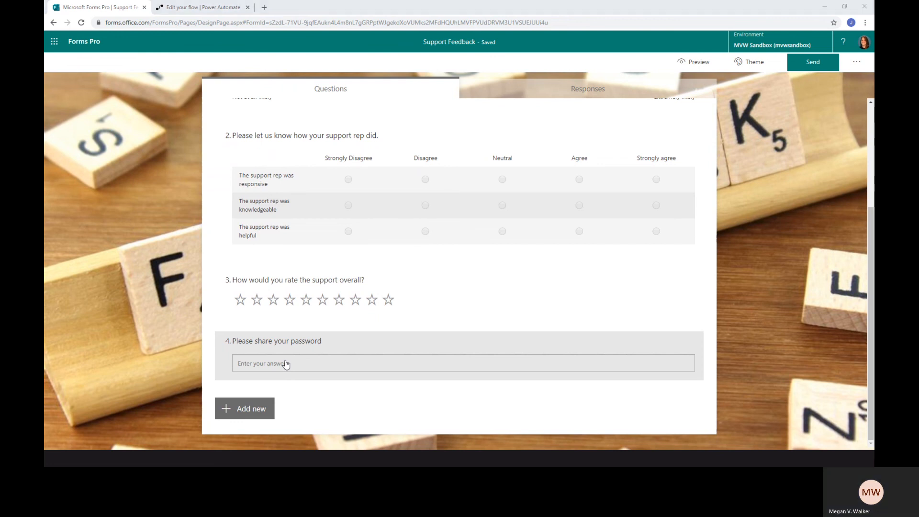
key("alt+Tab")
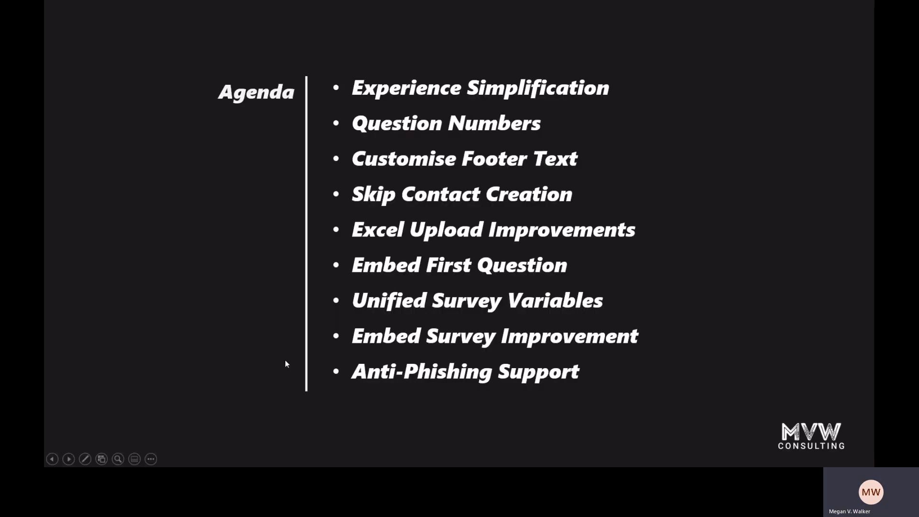
left_click(285, 360)
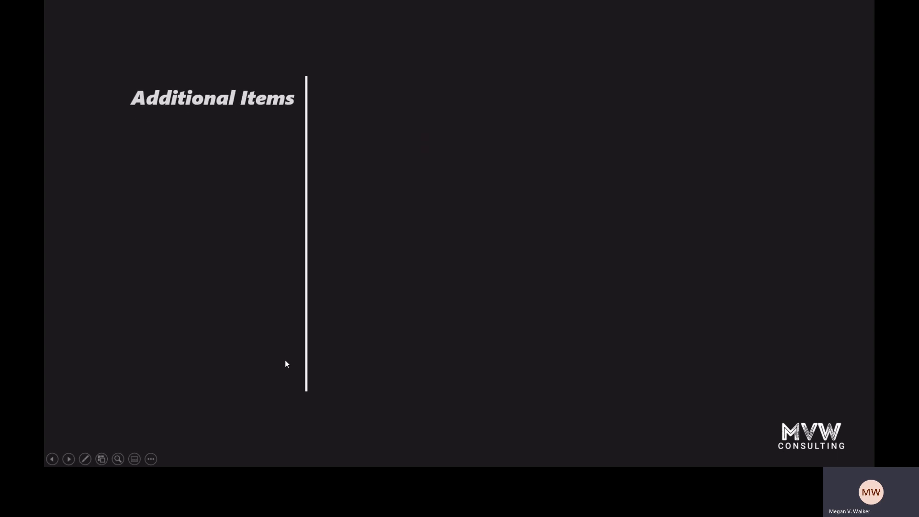